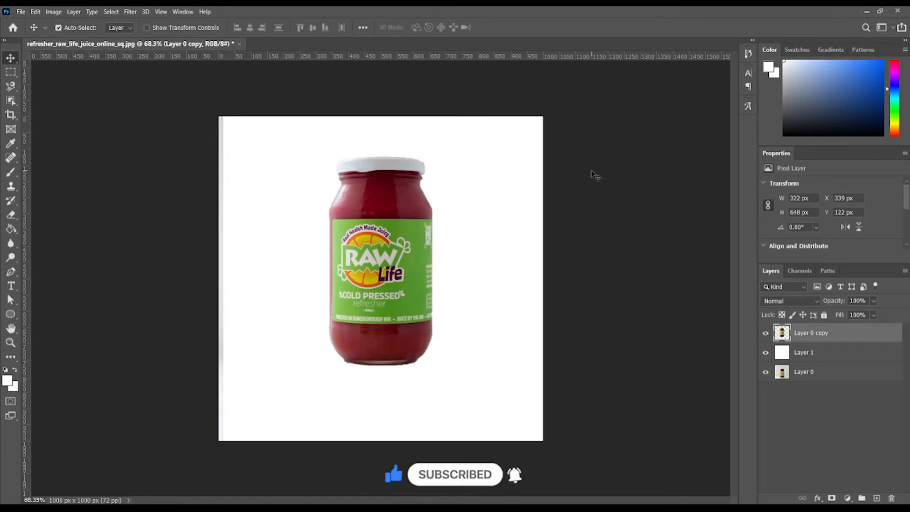
# Reposition the jar cutout vertically on the white canvas so it sits about 124 px below the canvas's upper edge.
pyautogui.moveTo(378, 255); pyautogui.dragTo(378, 249)
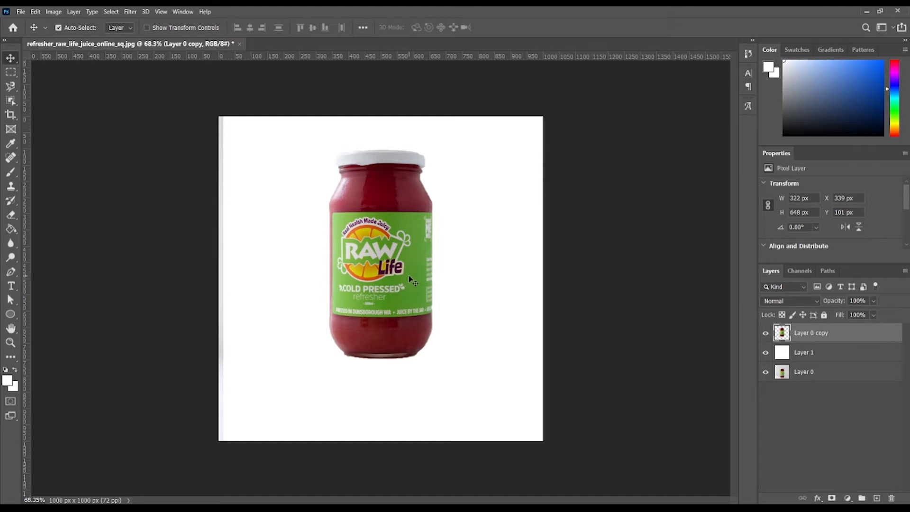
pyautogui.moveTo(408, 273); pyautogui.dragTo(407, 274)
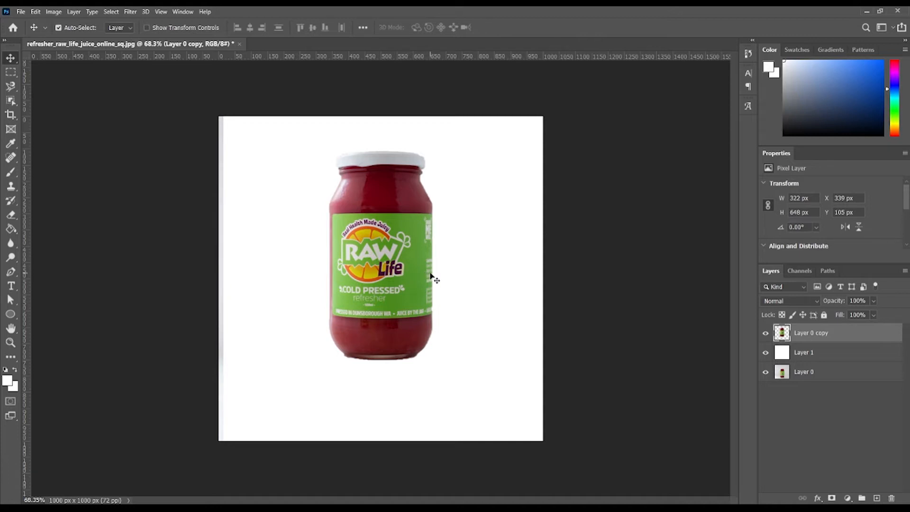
pyautogui.moveTo(410, 272); pyautogui.dragTo(410, 274)
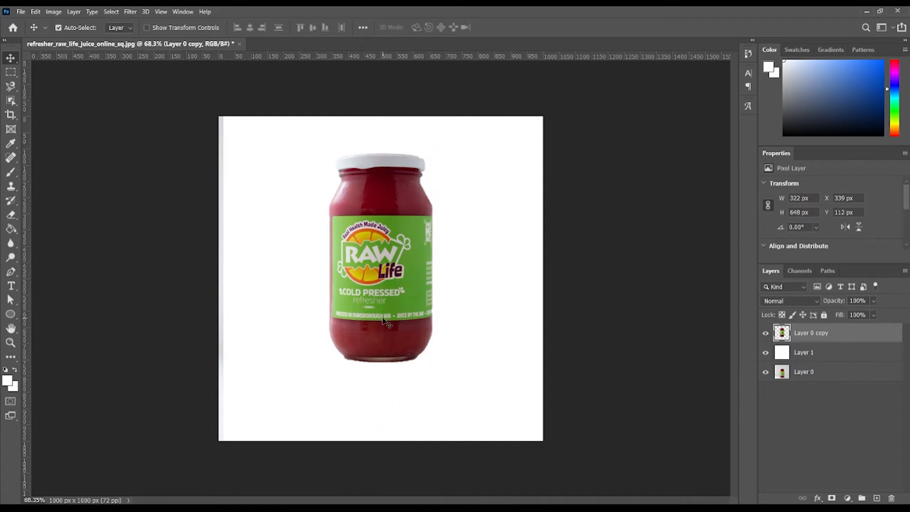
pyautogui.moveTo(384, 321); pyautogui.dragTo(394, 293)
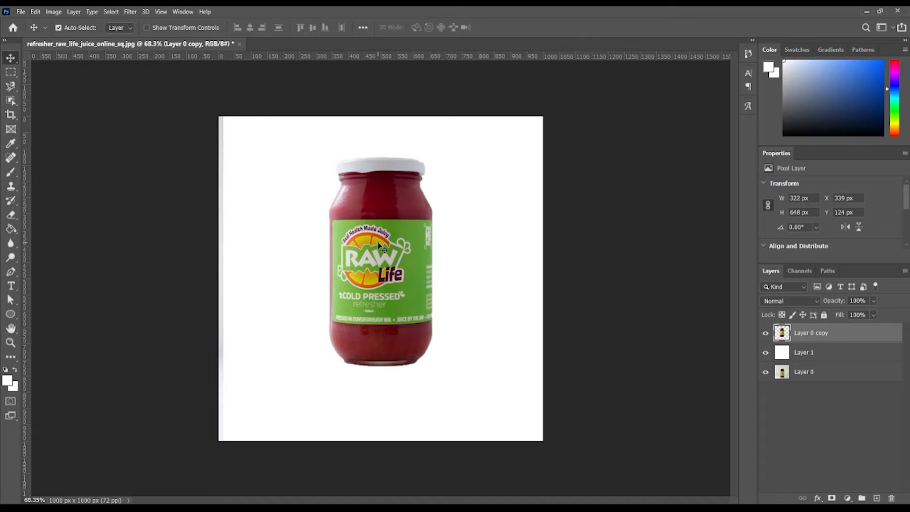
# Duplicate the jar layer and place the copy slightly lower, overlapping the original jar.
pyautogui.moveTo(386, 210); pyautogui.dragTo(386, 226)
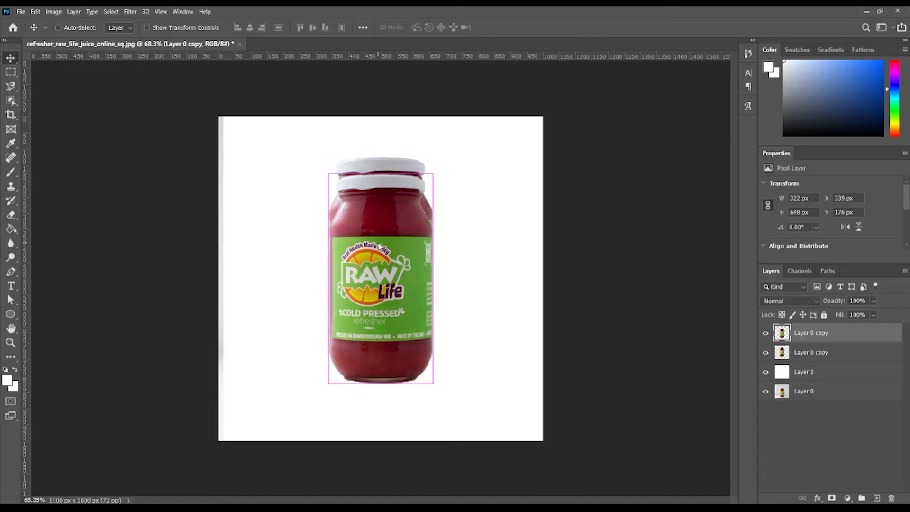
pyautogui.moveTo(386, 271)
pyautogui.mouseDown()
pyautogui.moveTo(386, 286)
pyautogui.moveTo(380, 264)
pyautogui.mouseUp()
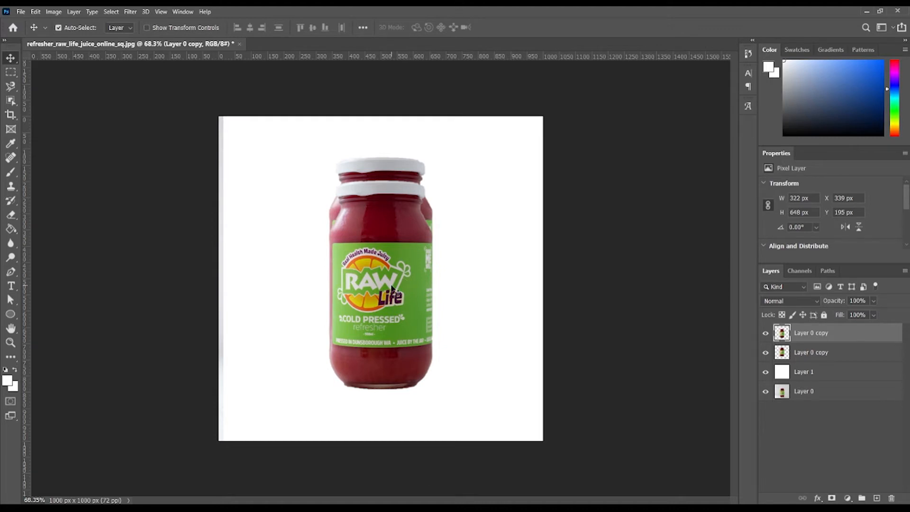
# Rotate the jar copy 180° with Free Transform and place it directly beneath the original jar, base to base.
pyautogui.hotkey('ctrl', 't')
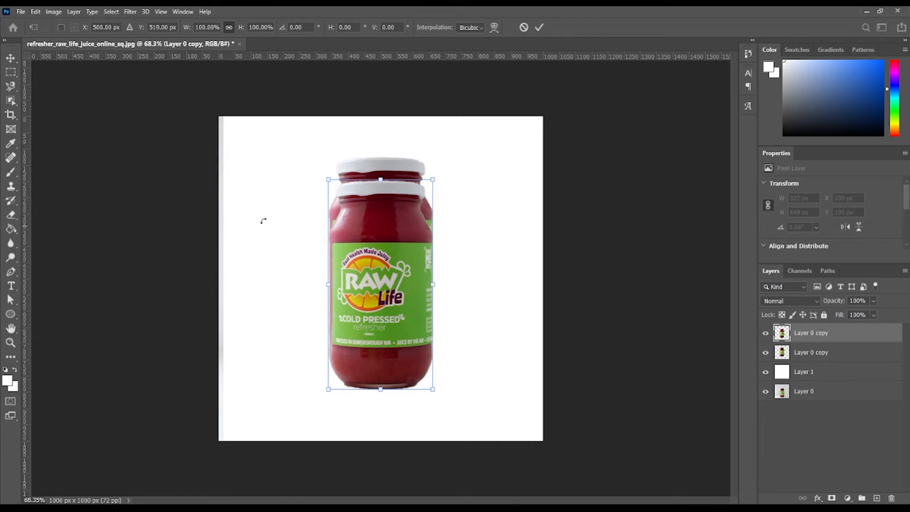
pyautogui.moveTo(379, 285); pyautogui.dragTo(379, 279)
pyautogui.rightClick(379, 277)
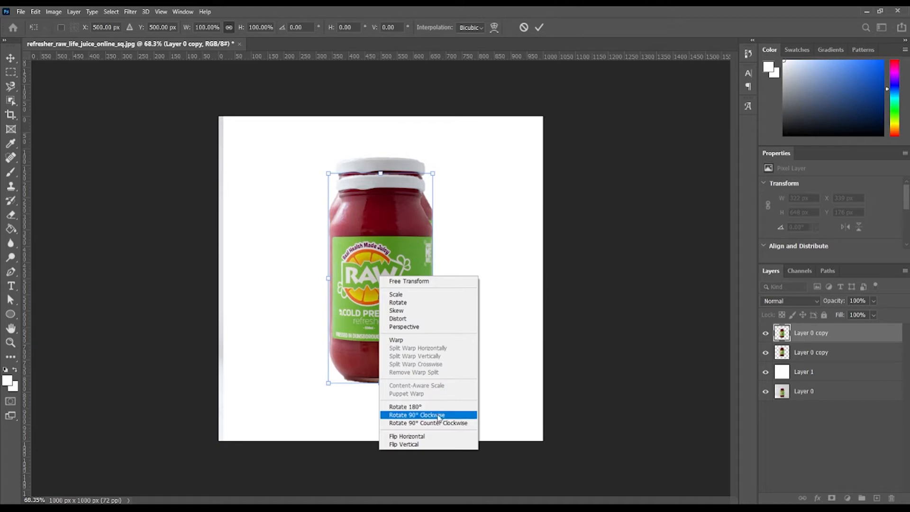
pyautogui.click(417, 407)
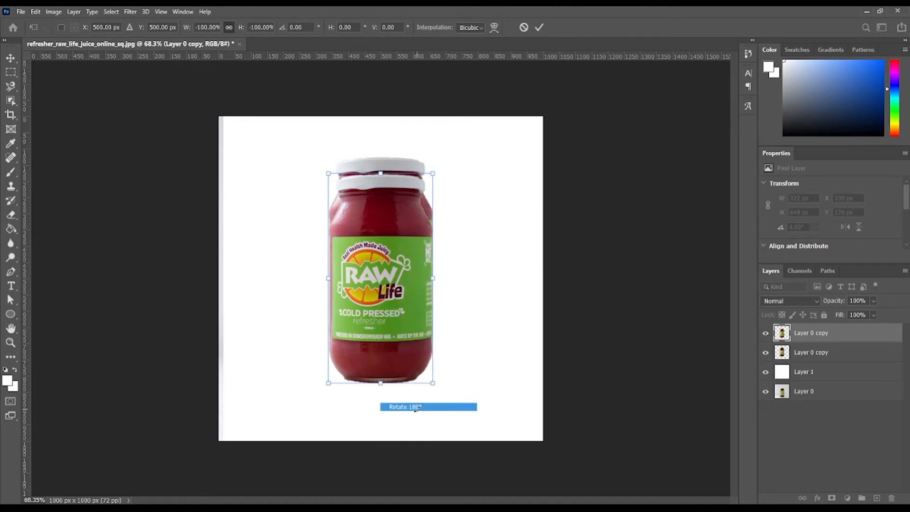
pyautogui.moveTo(386, 273); pyautogui.dragTo(388, 471)
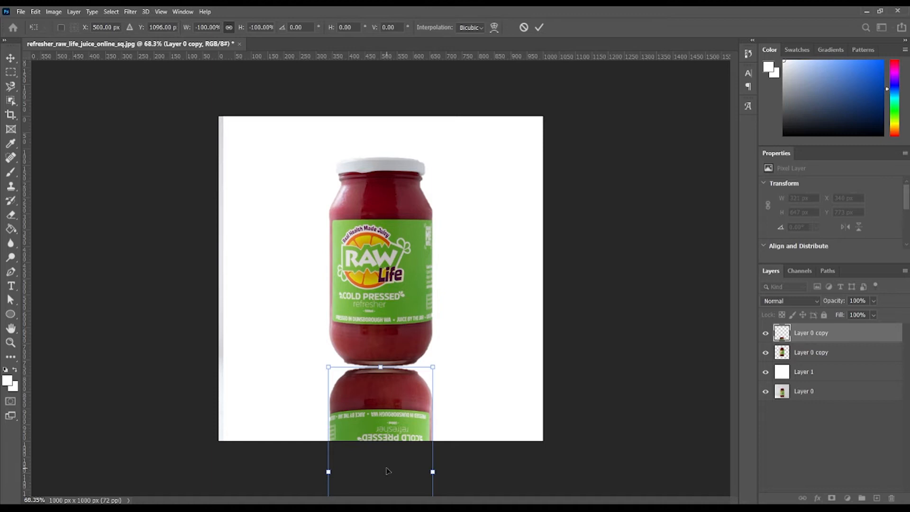
pyautogui.moveTo(385, 436); pyautogui.dragTo(524, 428)
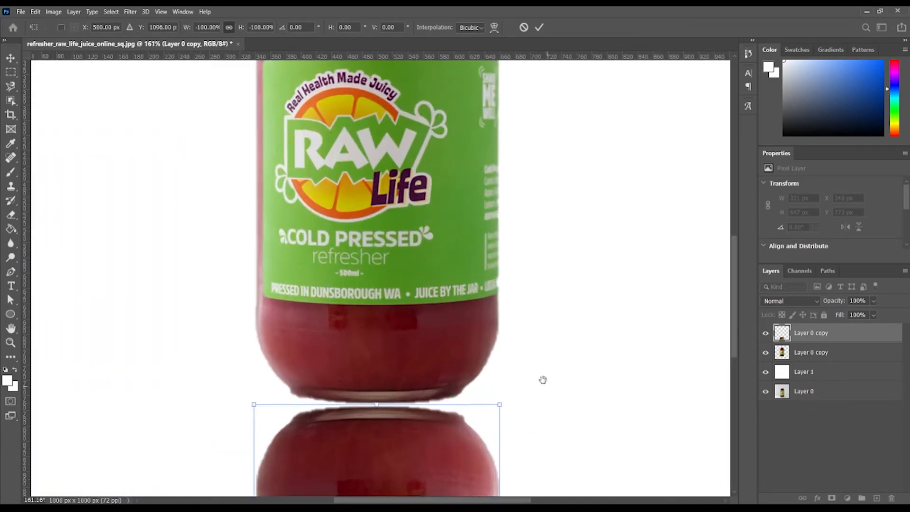
pyautogui.moveTo(542, 380); pyautogui.dragTo(558, 219)
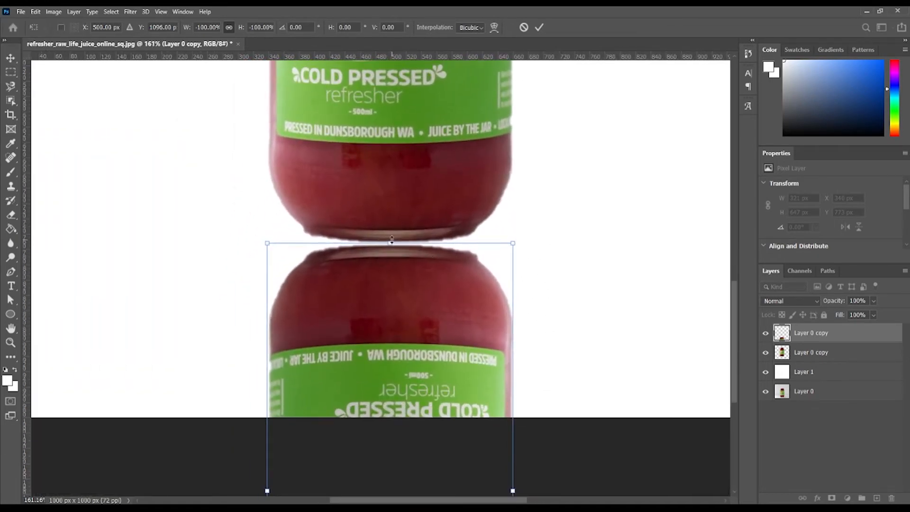
# Move the upside-down jar copy aside, next to the lower right part of the original jar, to compare their labels.
pyautogui.moveTo(393, 375); pyautogui.dragTo(542, 230)
pyautogui.scroll(-5, 404, 353)
pyautogui.scroll(-3, 583, 221)
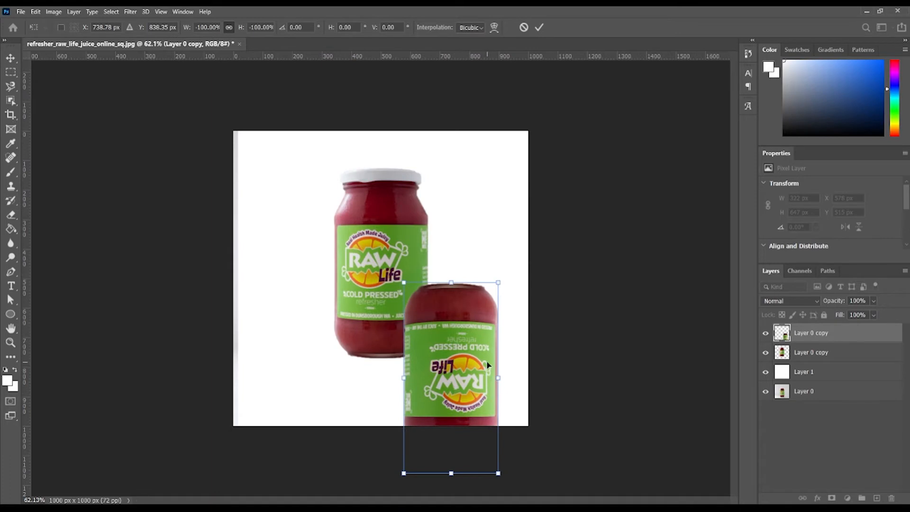
pyautogui.moveTo(447, 362); pyautogui.dragTo(466, 367)
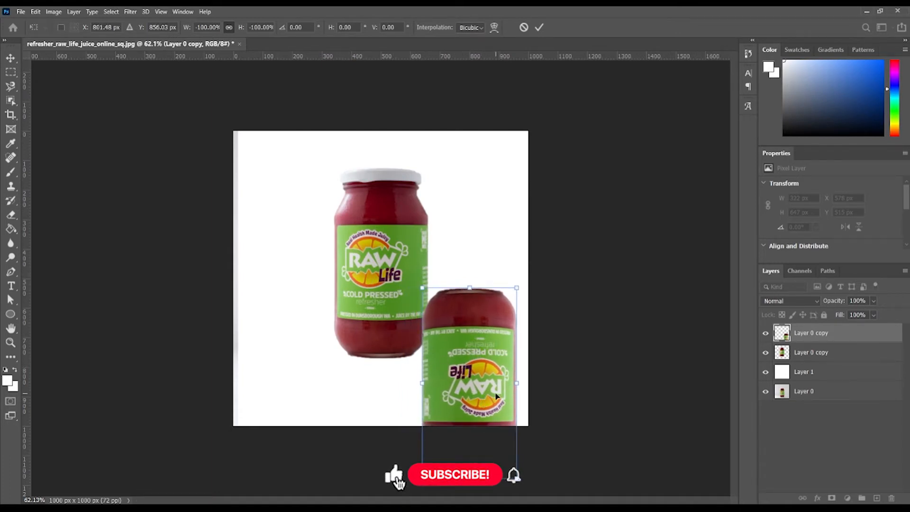
pyautogui.moveTo(484, 318); pyautogui.dragTo(449, 269)
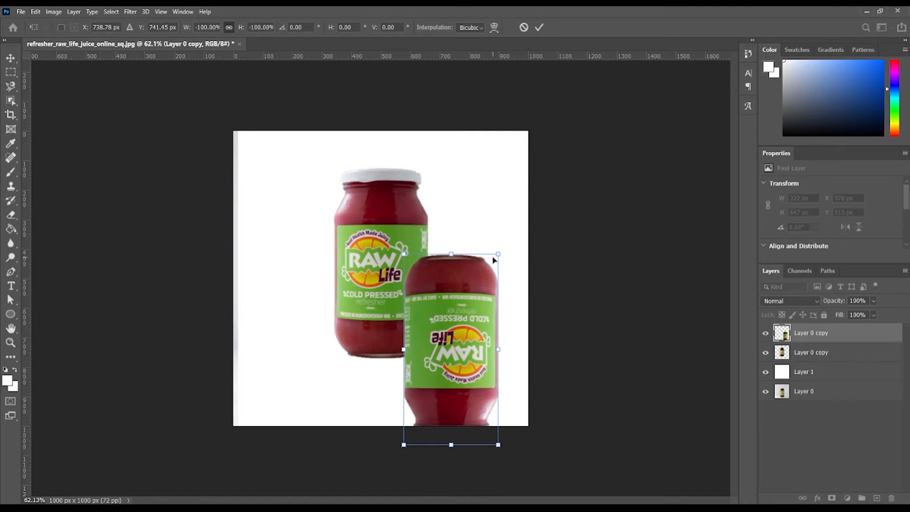
pyautogui.moveTo(415, 363); pyautogui.dragTo(419, 336)
# Flip the upside-down jar copy horizontally so it mirrors the original, and move it back underneath the jar.
pyautogui.rightClick(451, 294)
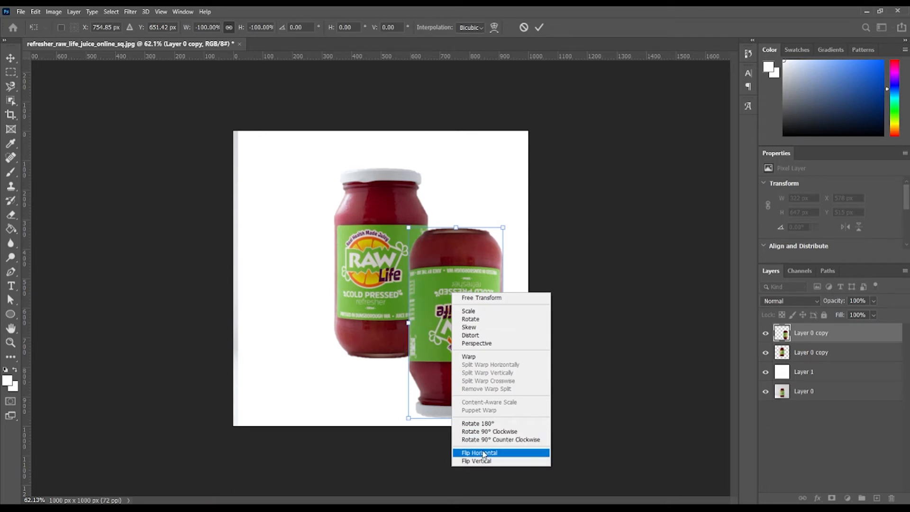
pyautogui.click(481, 452)
pyautogui.moveTo(444, 303); pyautogui.dragTo(437, 329)
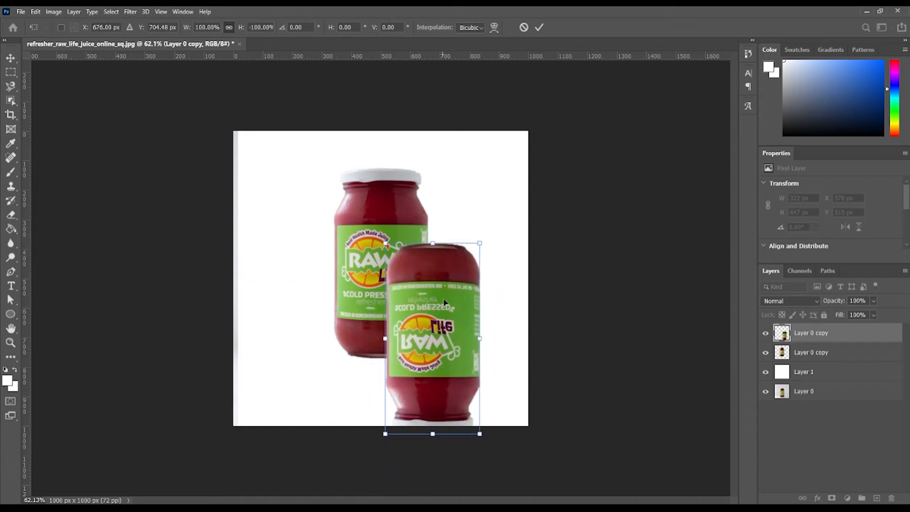
pyautogui.moveTo(446, 275); pyautogui.dragTo(404, 378)
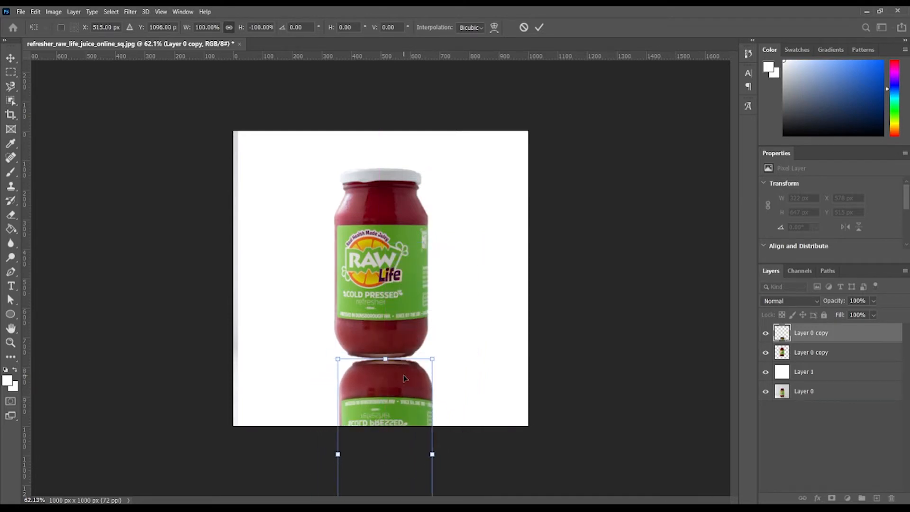
# Align the mirrored copy horizontally with the original jar at X 500 px and raise it until the two bases meet.
pyautogui.scroll(5, 404, 377)
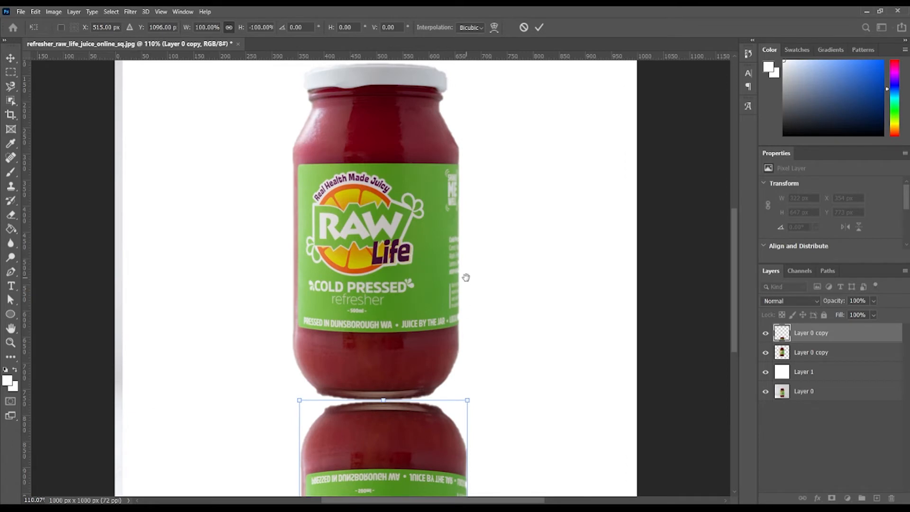
pyautogui.scroll(2, 397, 463)
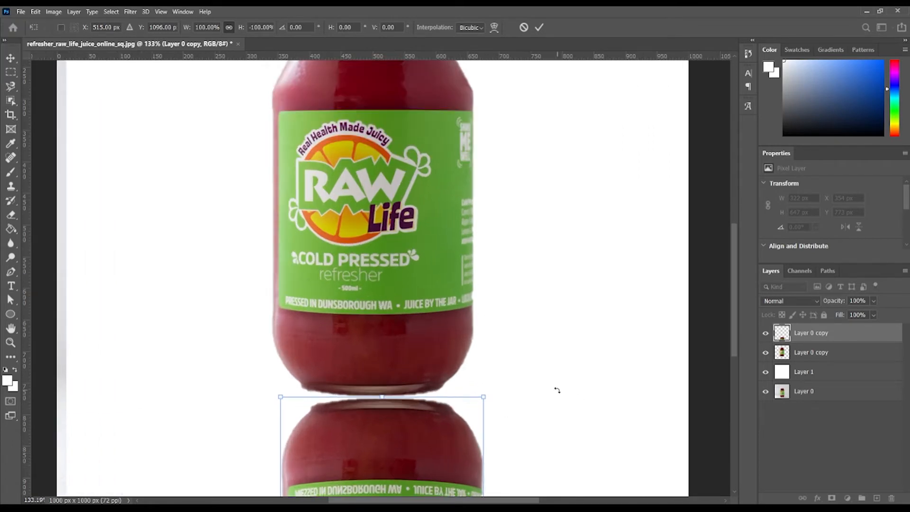
pyautogui.moveTo(558, 390)
pyautogui.mouseDown()
pyautogui.moveTo(549, 360)
pyautogui.moveTo(554, 402)
pyautogui.mouseUp()
pyautogui.scroll(-3, 421, 346)
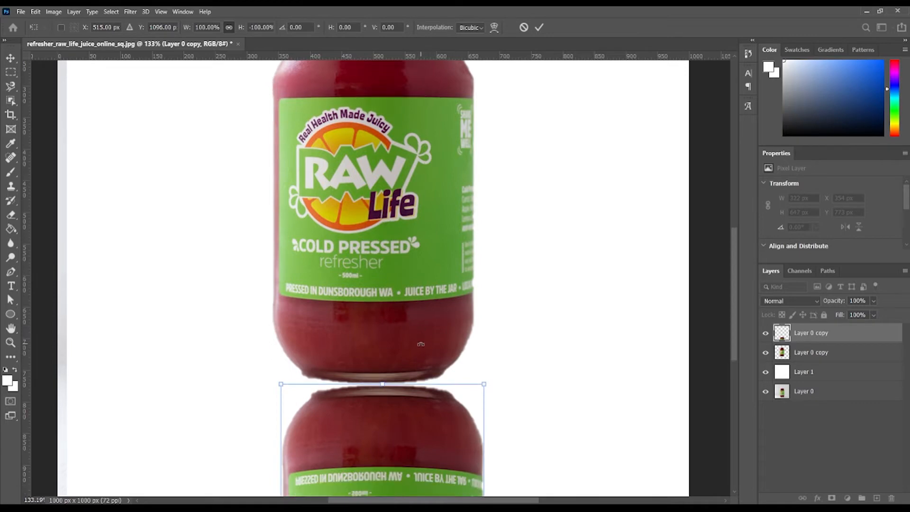
pyautogui.moveTo(385, 337); pyautogui.dragTo(372, 330)
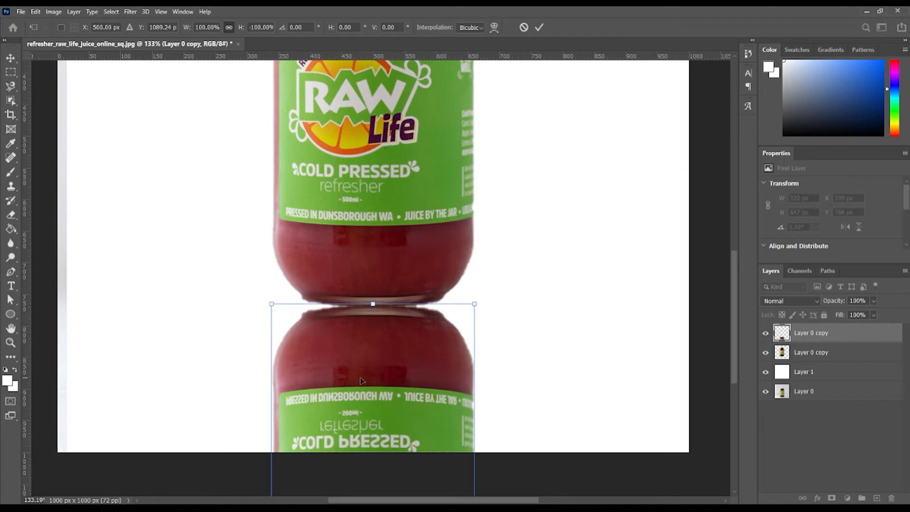
# Warp the mirrored copy by raising both upper corners and pulling its middle slightly down to follow the jar's curved base.
pyautogui.rightClick(386, 359)
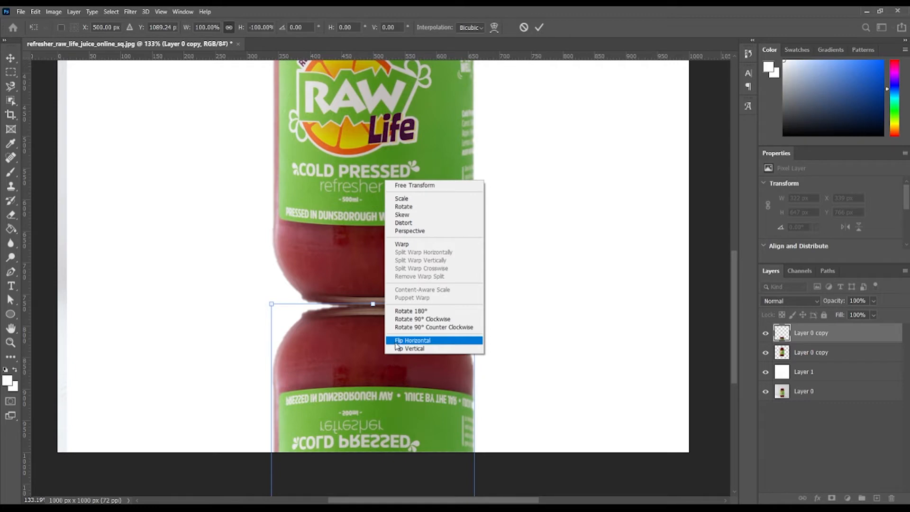
pyautogui.click(403, 244)
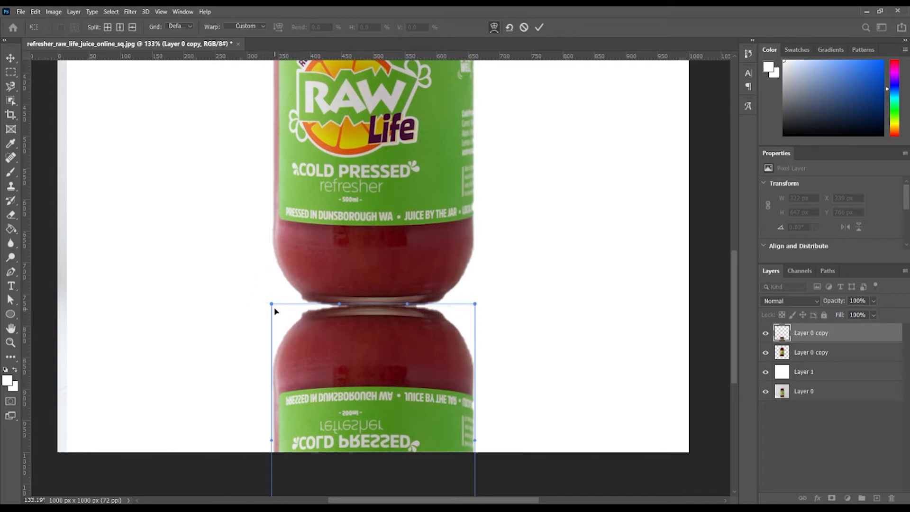
pyautogui.moveTo(271, 303); pyautogui.dragTo(273, 283)
pyautogui.moveTo(475, 303); pyautogui.dragTo(475, 286)
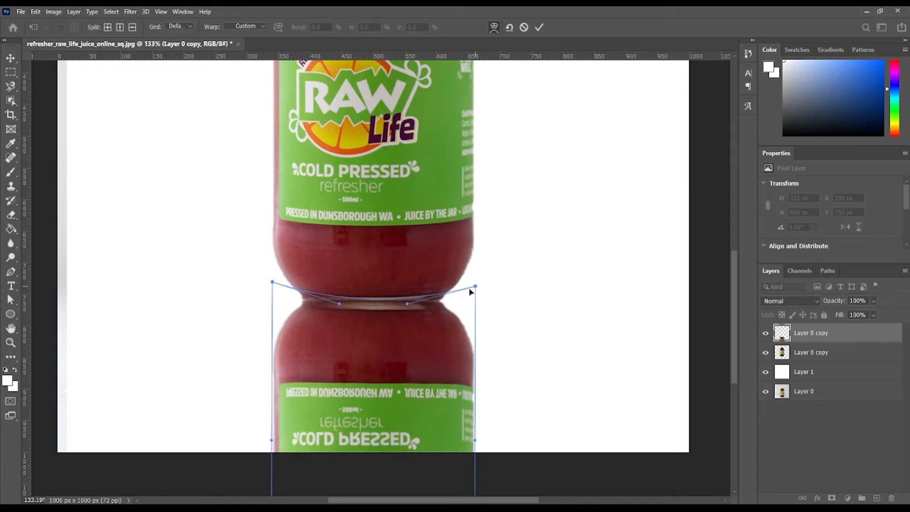
pyautogui.moveTo(370, 314); pyautogui.dragTo(373, 319)
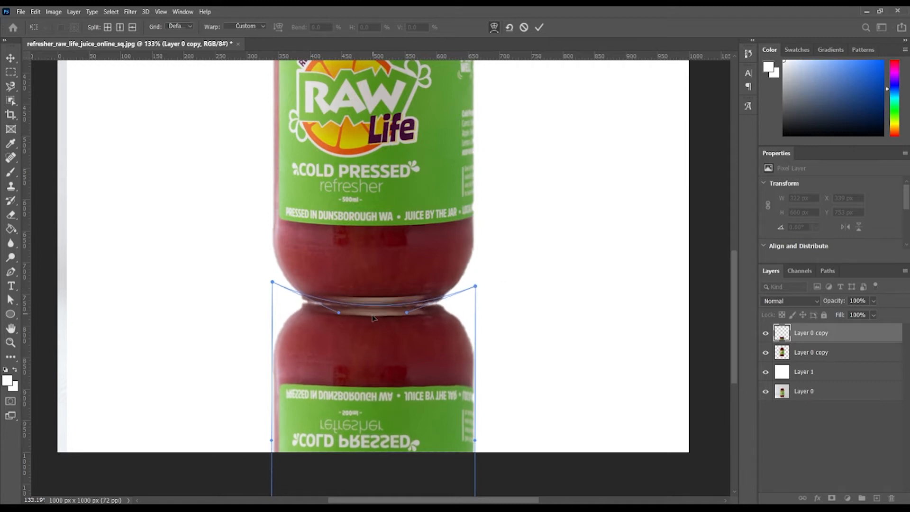
# Refine the warp by raising both upper corners of the reflection slightly more, adjust its middle, and apply the transform.
pyautogui.moveTo(271, 282); pyautogui.dragTo(271, 276)
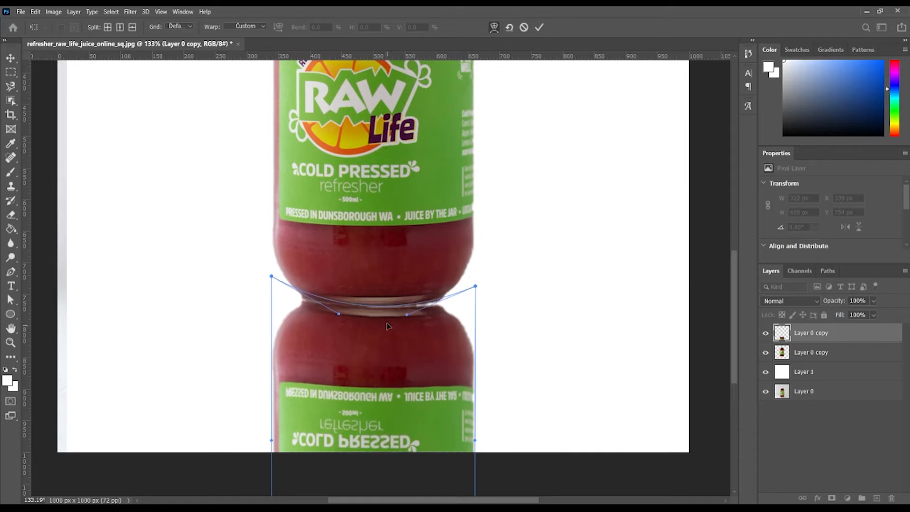
pyautogui.moveTo(475, 287); pyautogui.dragTo(473, 281)
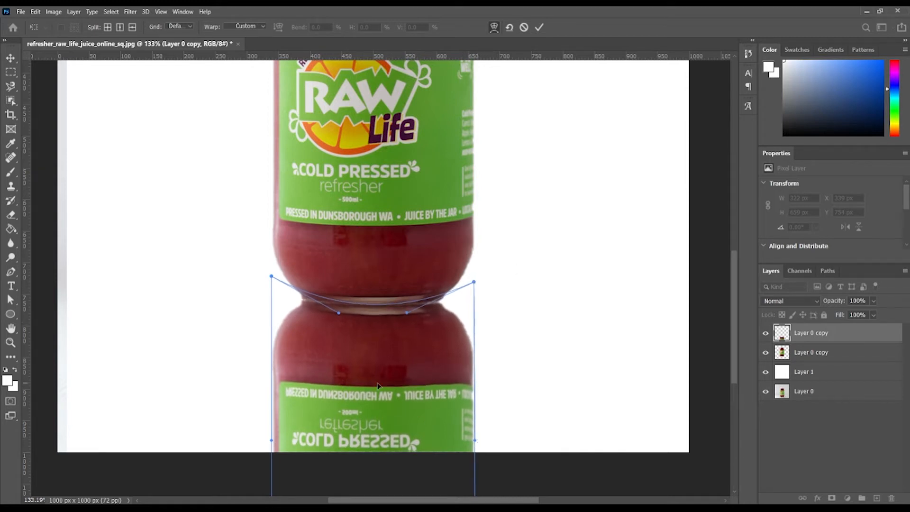
pyautogui.moveTo(371, 321); pyautogui.dragTo(370, 319)
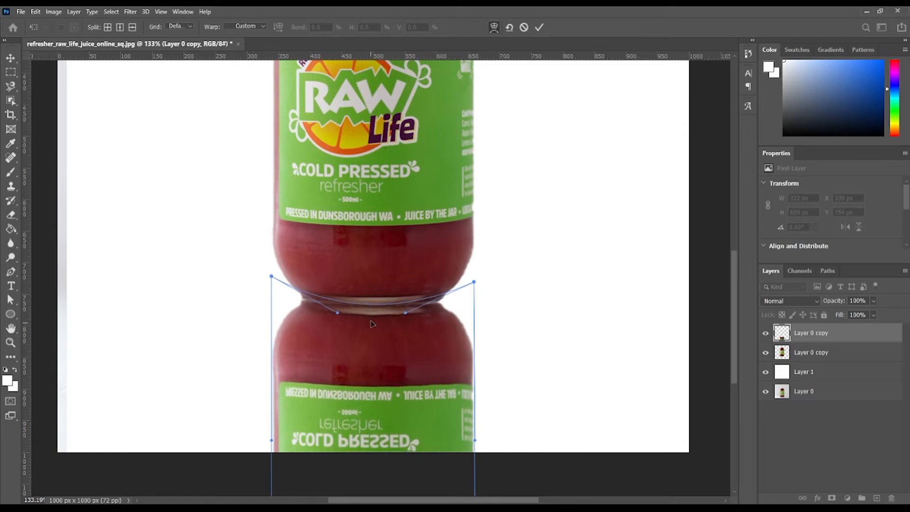
pyautogui.moveTo(271, 278); pyautogui.dragTo(272, 276)
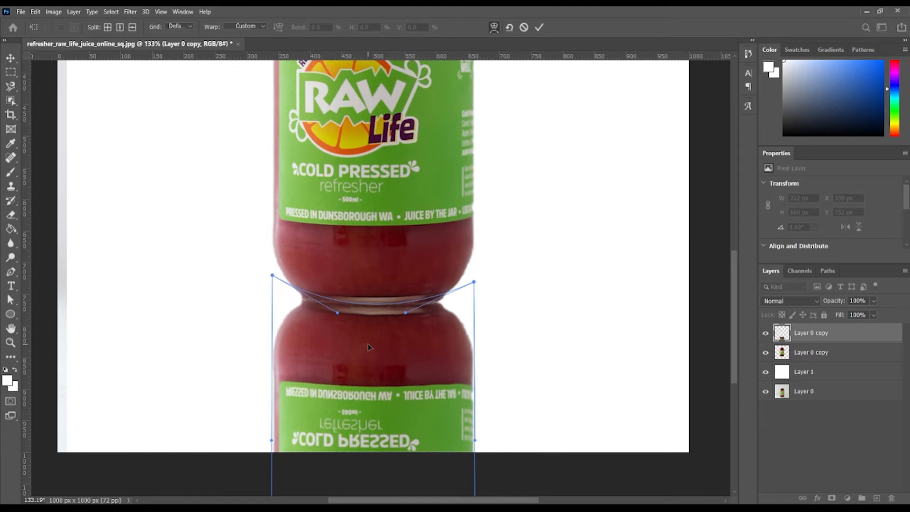
pyautogui.scroll(-5, 367, 347)
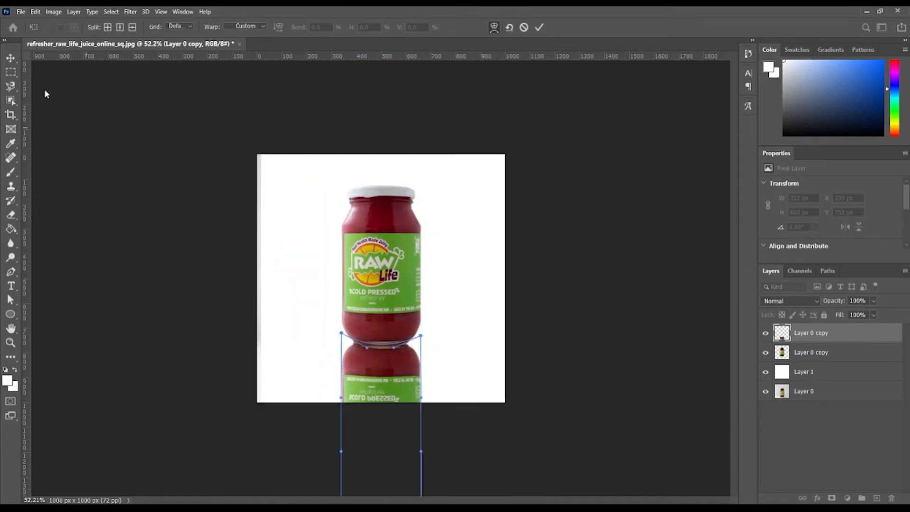
pyautogui.press('Return')
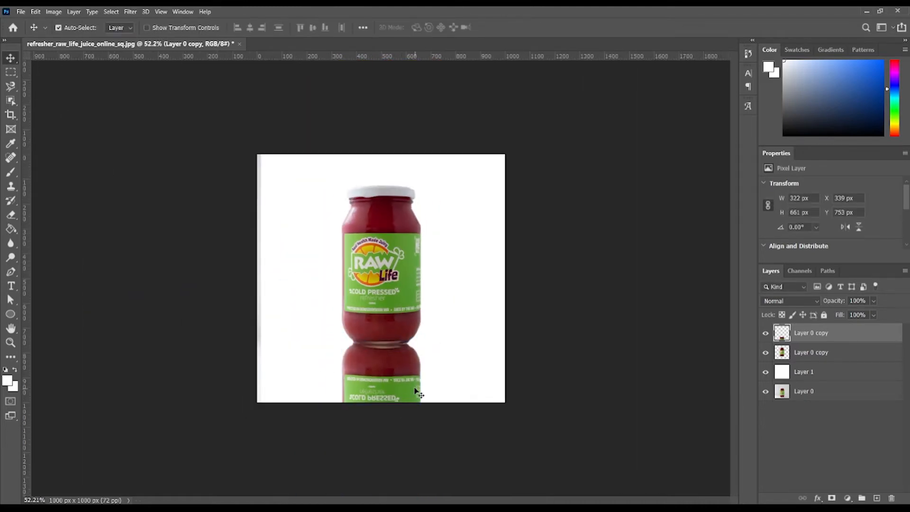
# Warp the mirrored reflection again by raising its upper-right corner slightly, and apply the transform.
pyautogui.scroll(5, 401, 374)
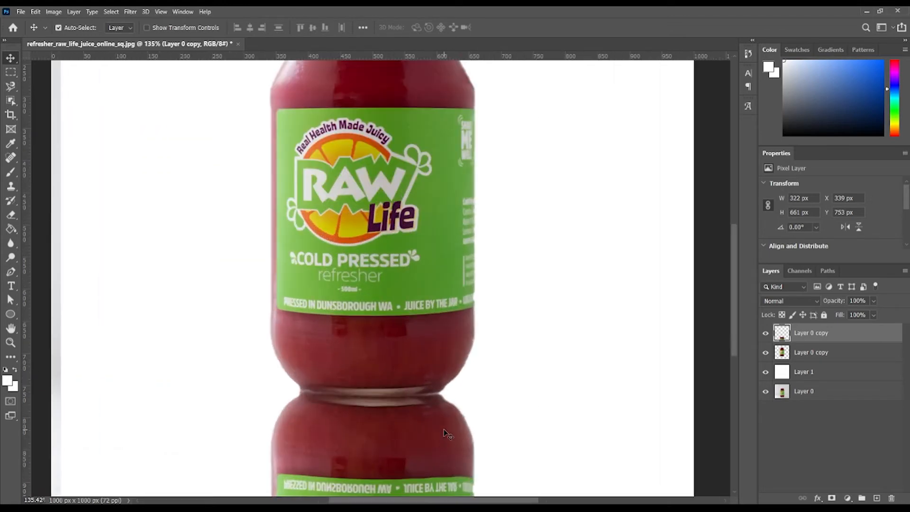
pyautogui.hotkey('ctrl', 't')
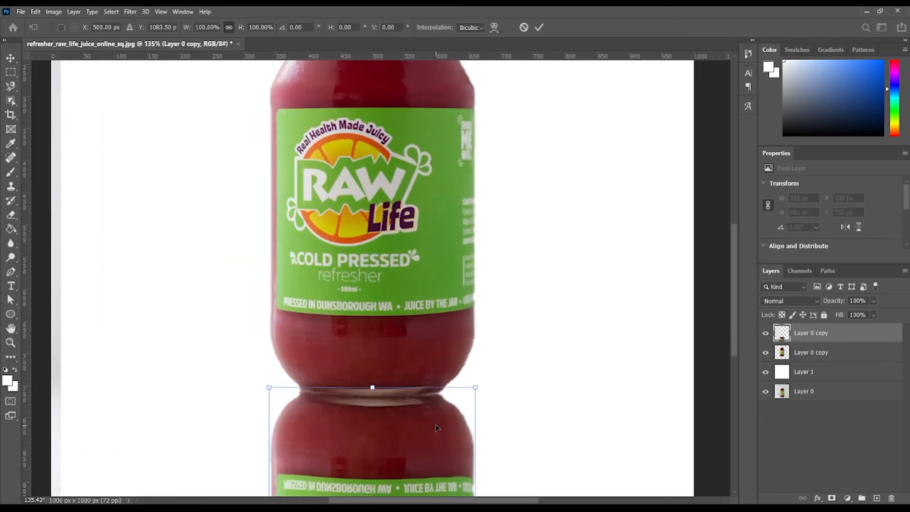
pyautogui.rightClick(436, 425)
pyautogui.click(468, 314)
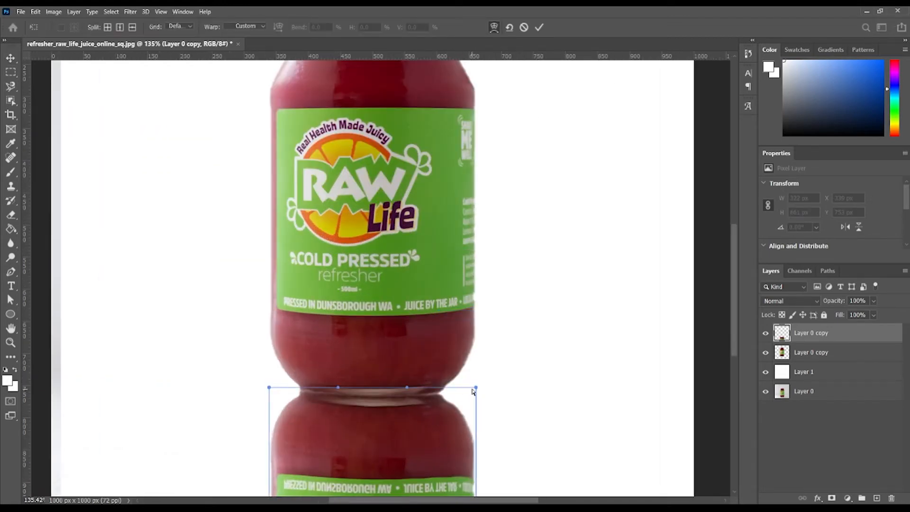
pyautogui.moveTo(476, 389); pyautogui.dragTo(476, 387)
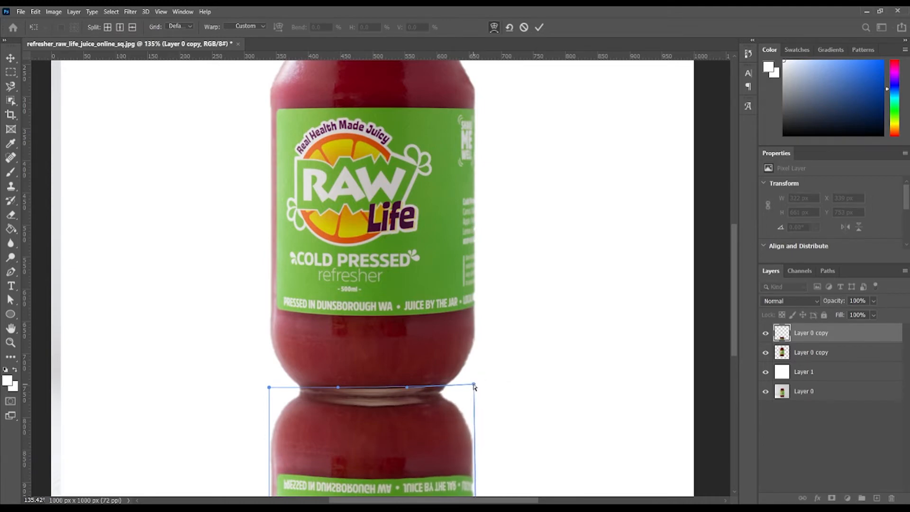
pyautogui.click(10, 59)
pyautogui.scroll(-3, 136, 191)
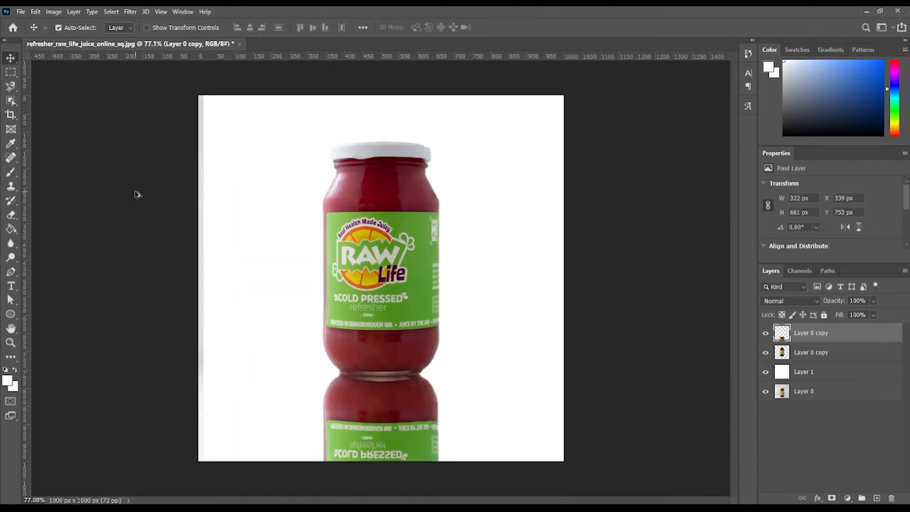
pyautogui.hotkey('ctrl', '0')
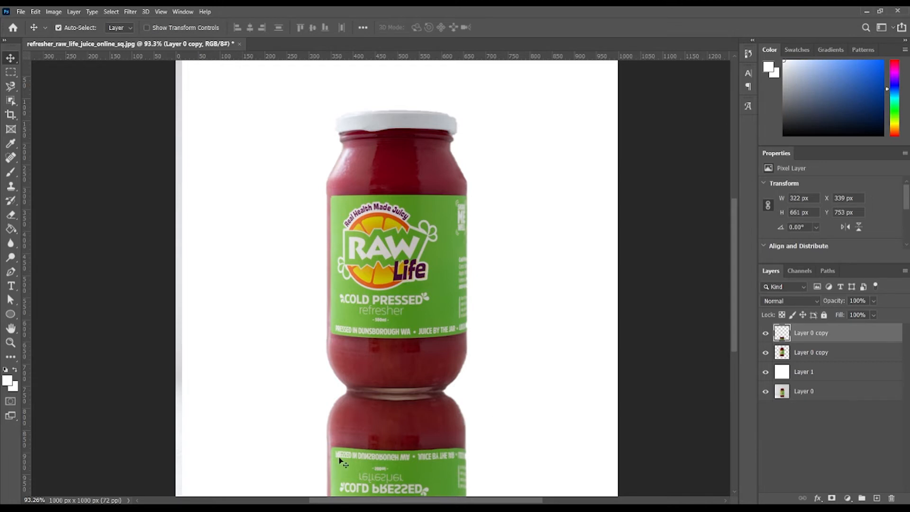
# Apply a Gaussian Blur with a 20-pixel radius to the reflection layer.
pyautogui.click(130, 11)
pyautogui.moveTo(152, 118)
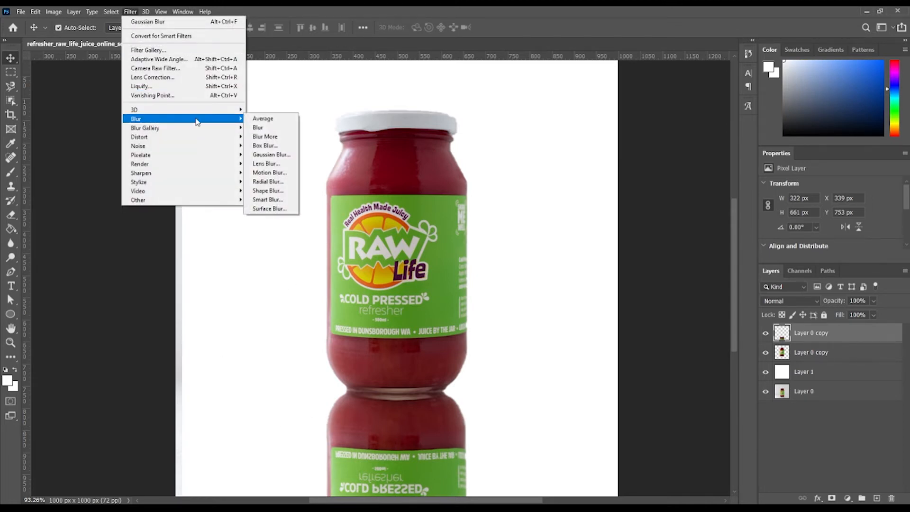
pyautogui.click(275, 158)
pyautogui.moveTo(595, 79); pyautogui.dragTo(585, 96)
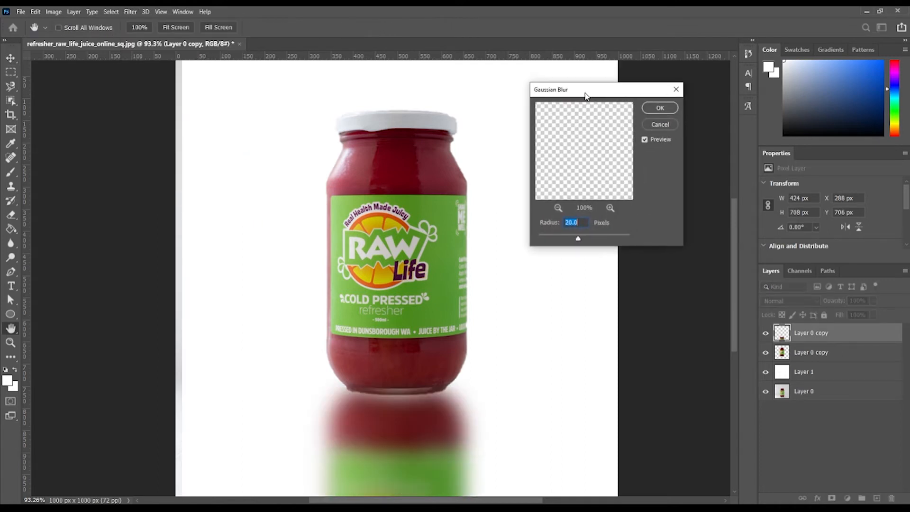
pyautogui.moveTo(577, 238)
pyautogui.mouseDown()
pyautogui.moveTo(567, 238)
pyautogui.moveTo(576, 240)
pyautogui.mouseUp()
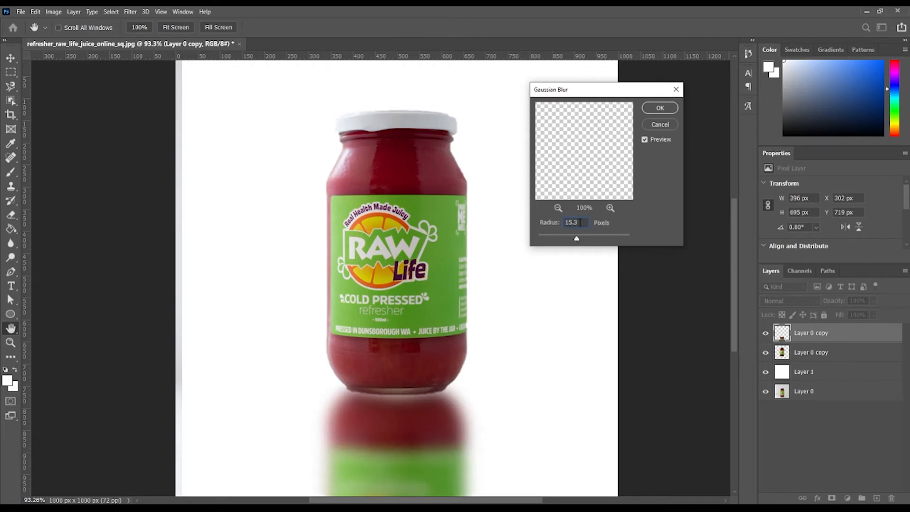
pyautogui.press('BackSpace')
pyautogui.write('20')
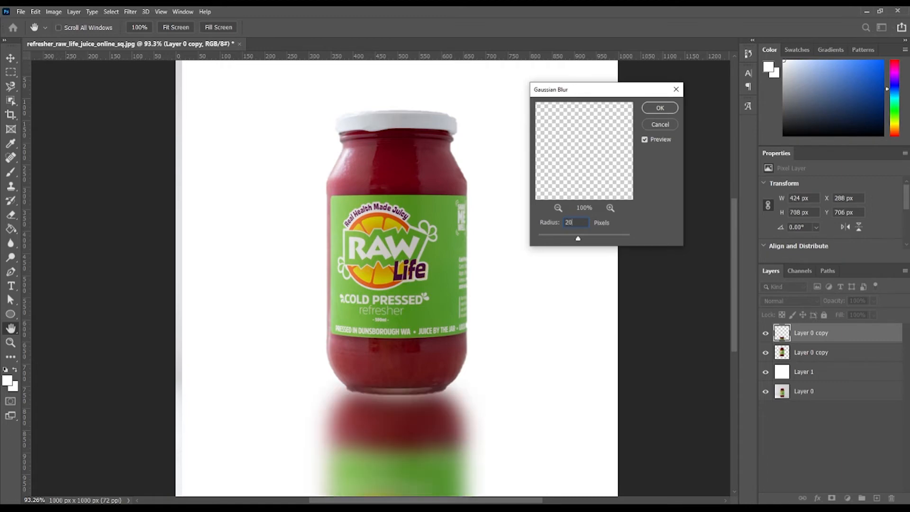
pyautogui.click(654, 112)
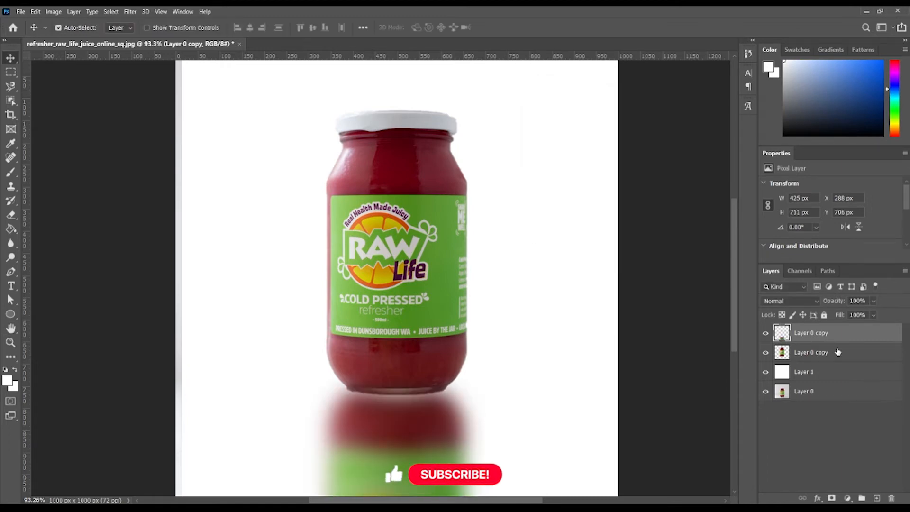
# Lower the blurred reflection layer's opacity to 75% and deselect the layer.
pyautogui.scroll(-3, 521, 322)
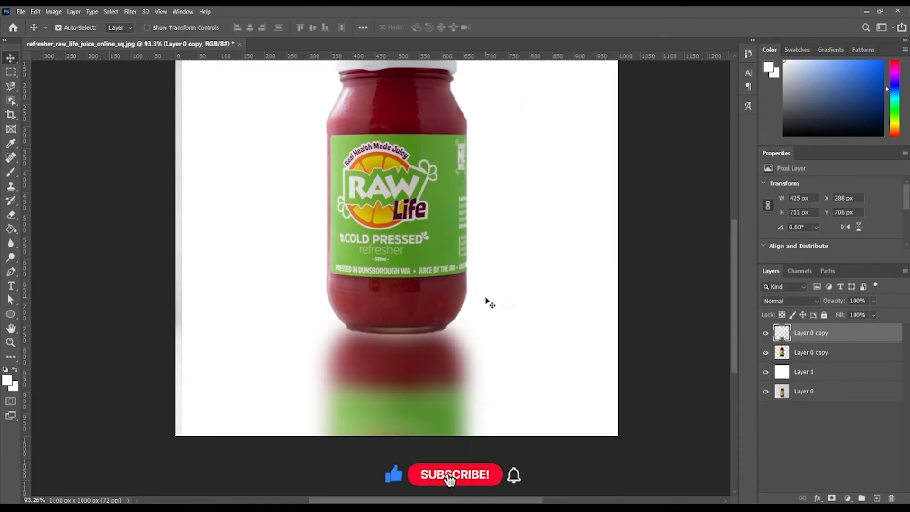
pyautogui.scroll(1, 426, 331)
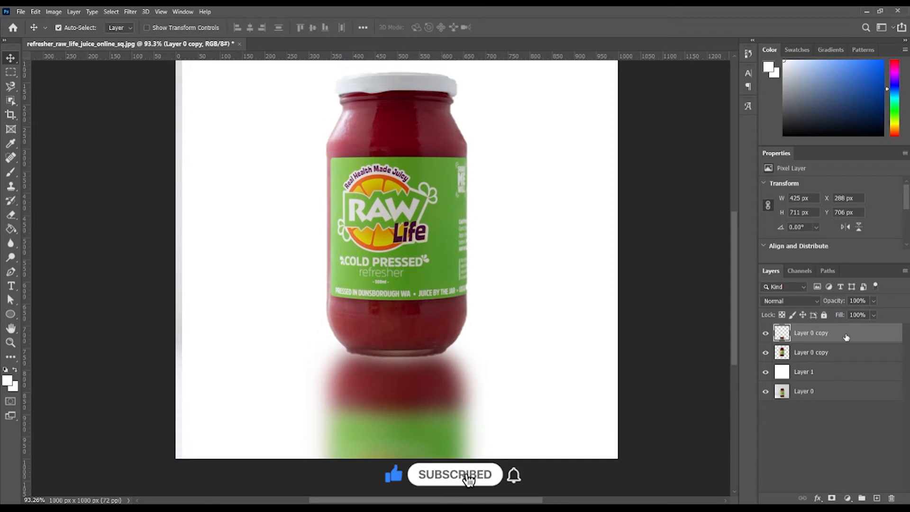
pyautogui.click(873, 300)
pyautogui.moveTo(871, 315)
pyautogui.mouseDown()
pyautogui.moveTo(849, 315)
pyautogui.moveTo(861, 315)
pyautogui.mouseUp()
pyautogui.click(632, 298)
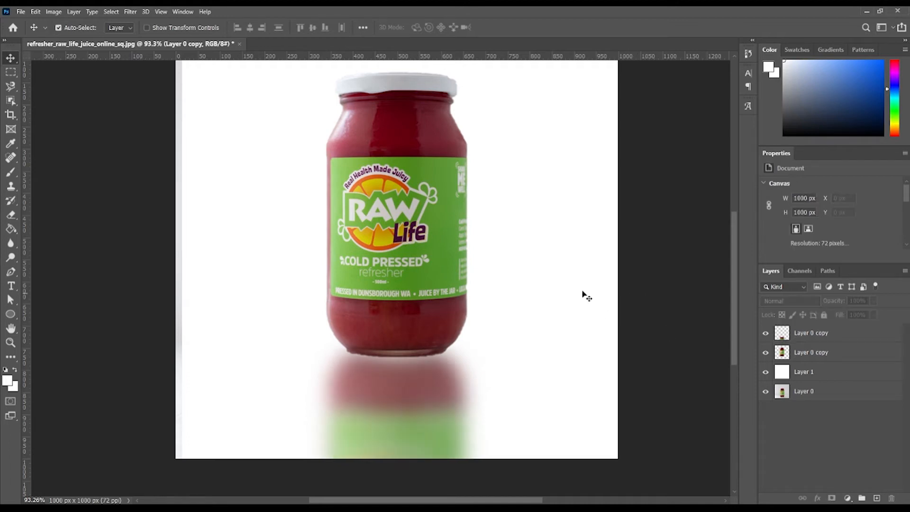
pyautogui.scroll(-3, 157, 192)
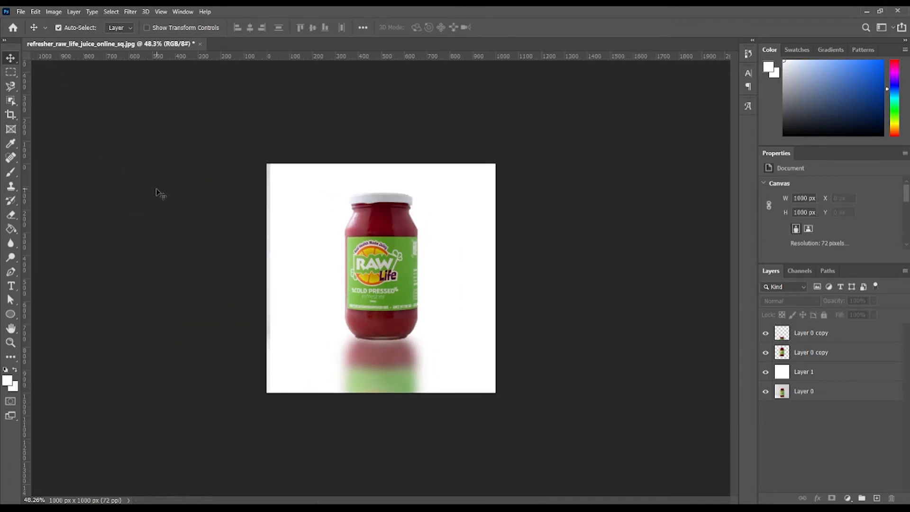
pyautogui.scroll(3, 221, 241)
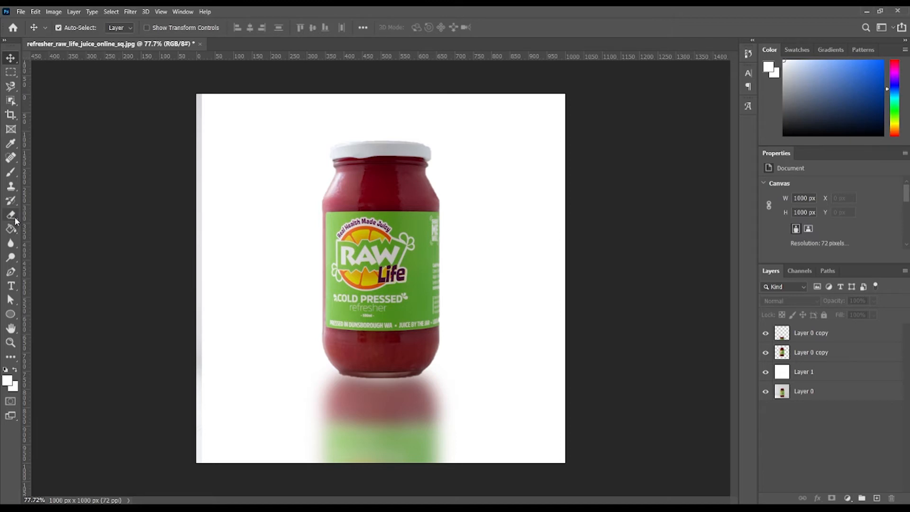
pyautogui.click(11, 215)
pyautogui.rightClick(12, 217)
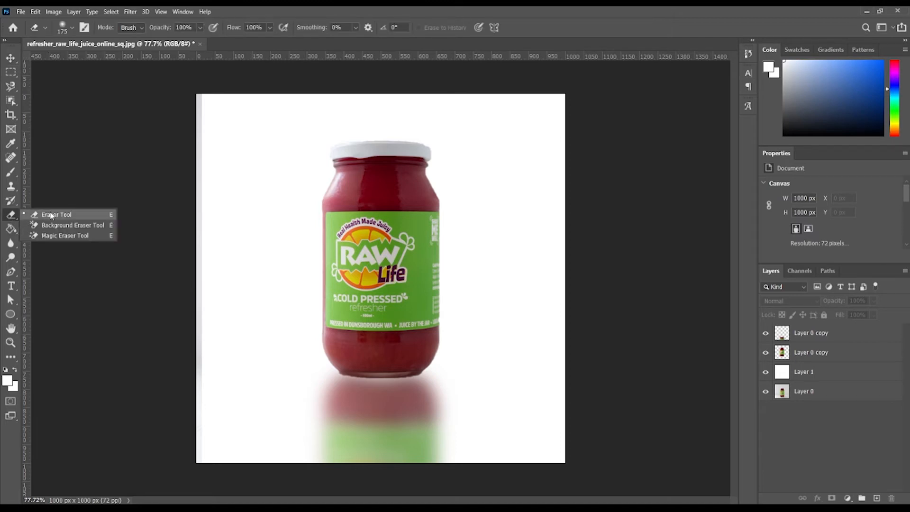
pyautogui.click(48, 214)
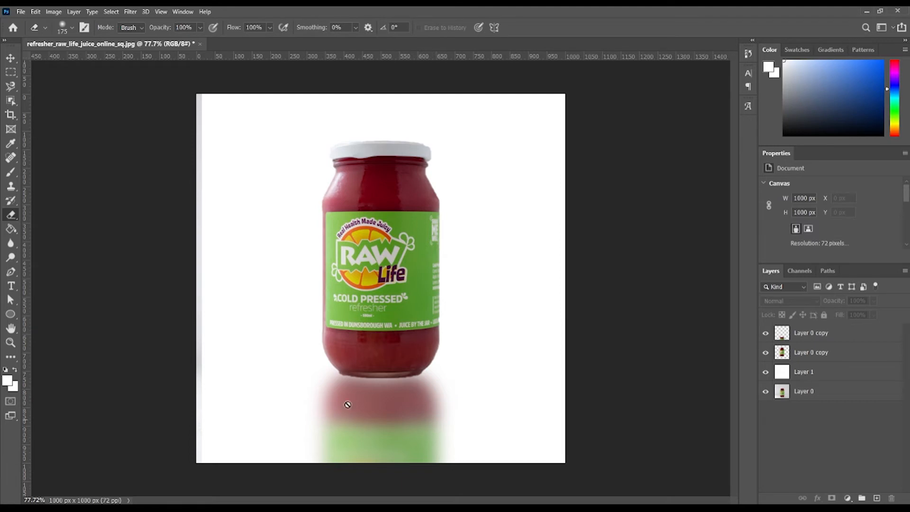
pyautogui.click(71, 27)
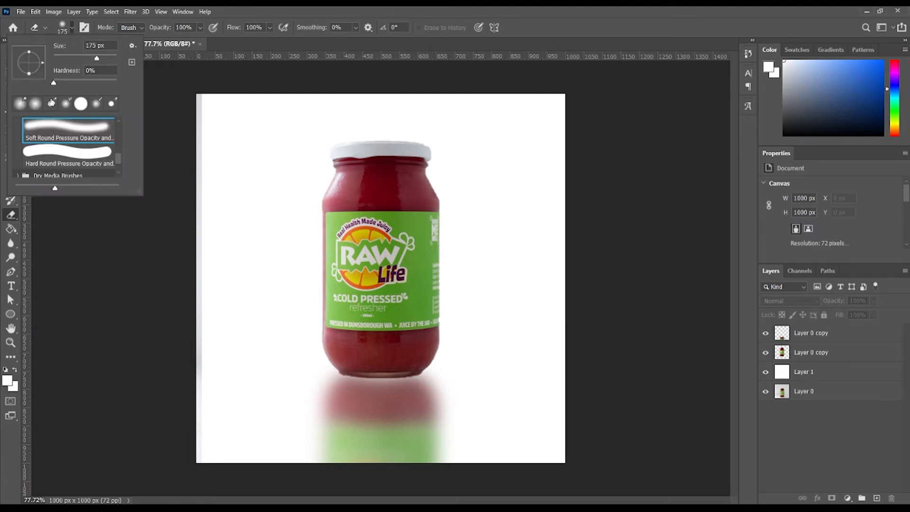
pyautogui.click(75, 30)
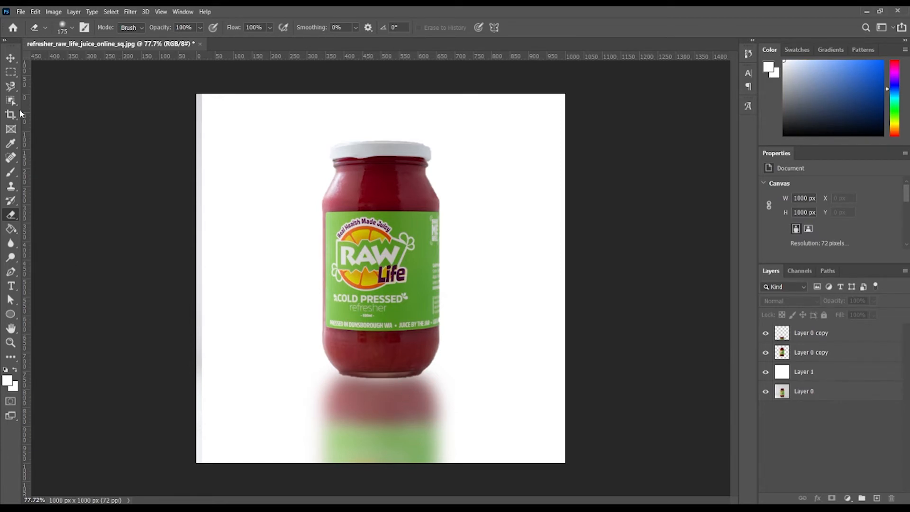
pyautogui.click(10, 58)
pyautogui.click(9, 216)
pyautogui.click(11, 60)
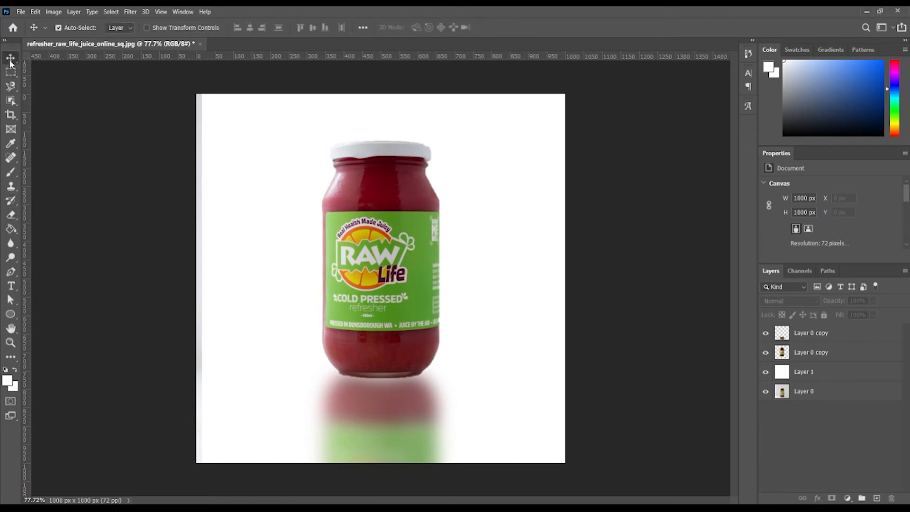
# Delete the blurred reflection layer and nudge the remaining jar cut-out slightly down to Y 126 px.
pyautogui.moveTo(382, 428); pyautogui.dragTo(349, 416)
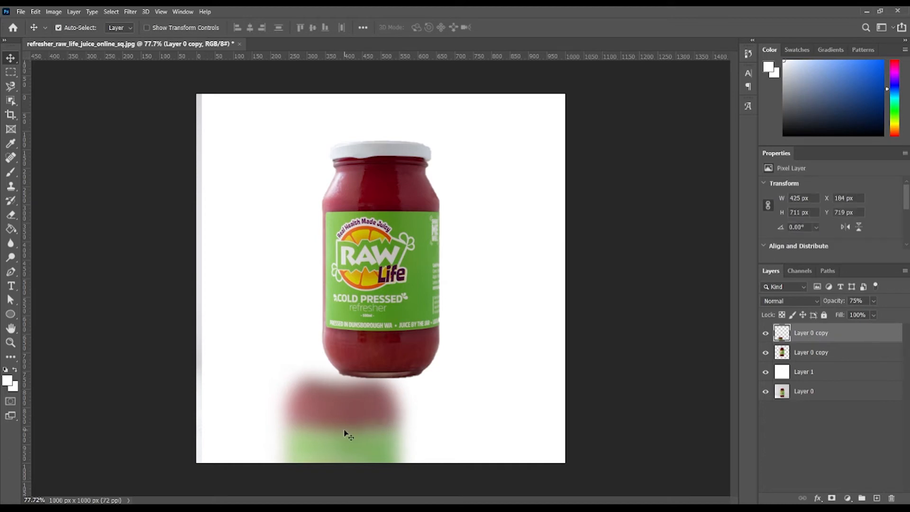
pyautogui.press('Delete')
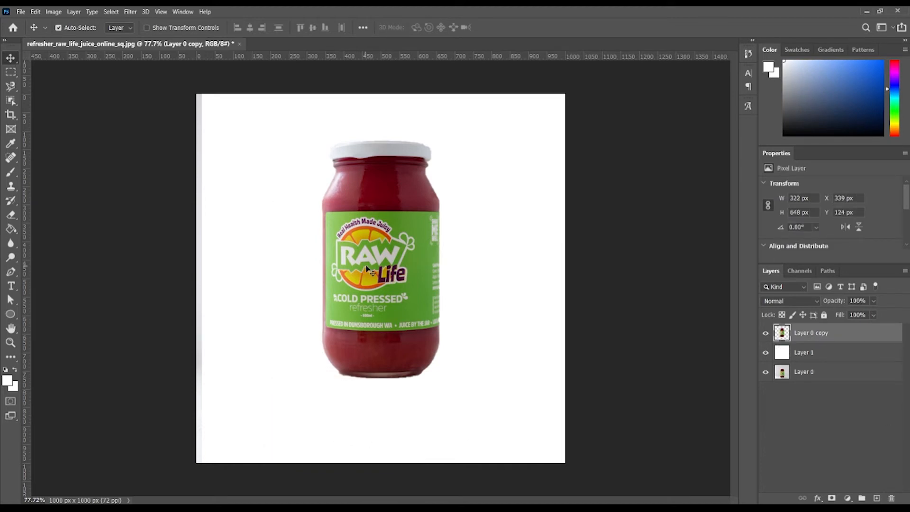
pyautogui.moveTo(366, 267)
pyautogui.mouseDown()
pyautogui.moveTo(365, 276)
pyautogui.moveTo(365, 260)
pyautogui.mouseUp()
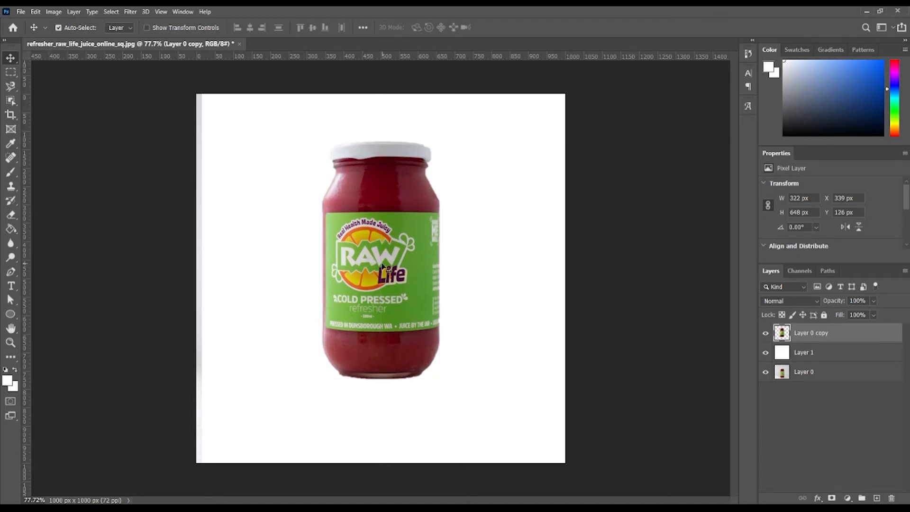
# Add a black Drop Shadow layer style with Normal blend mode to the jar cut-out layer.
pyautogui.rightClick(812, 333)
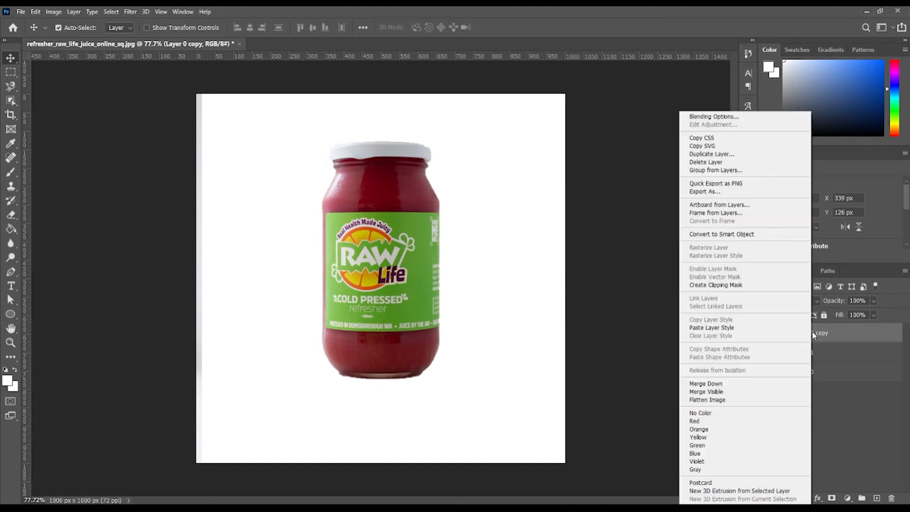
pyautogui.click(698, 119)
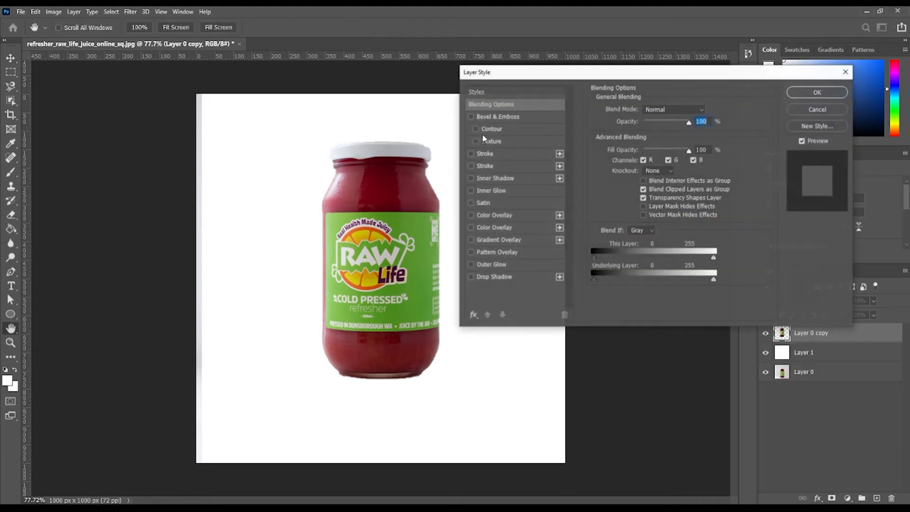
pyautogui.moveTo(535, 78); pyautogui.dragTo(503, 57)
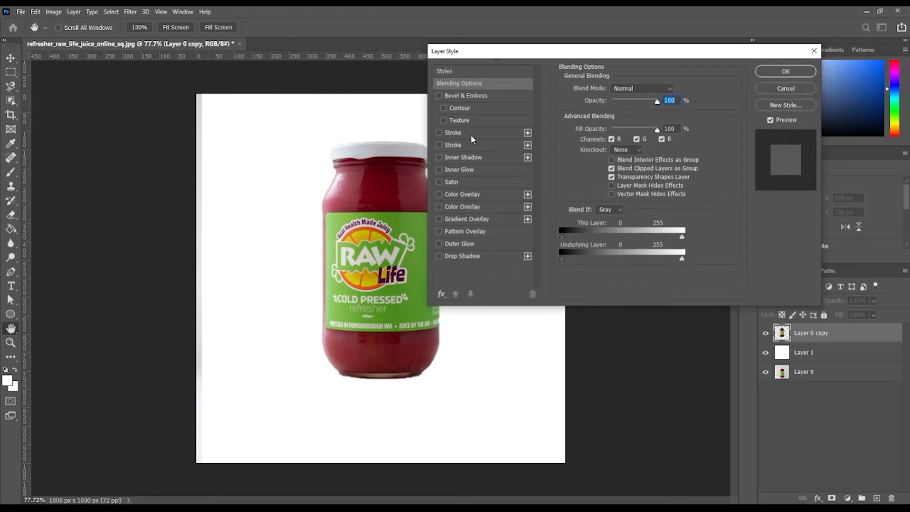
pyautogui.click(465, 255)
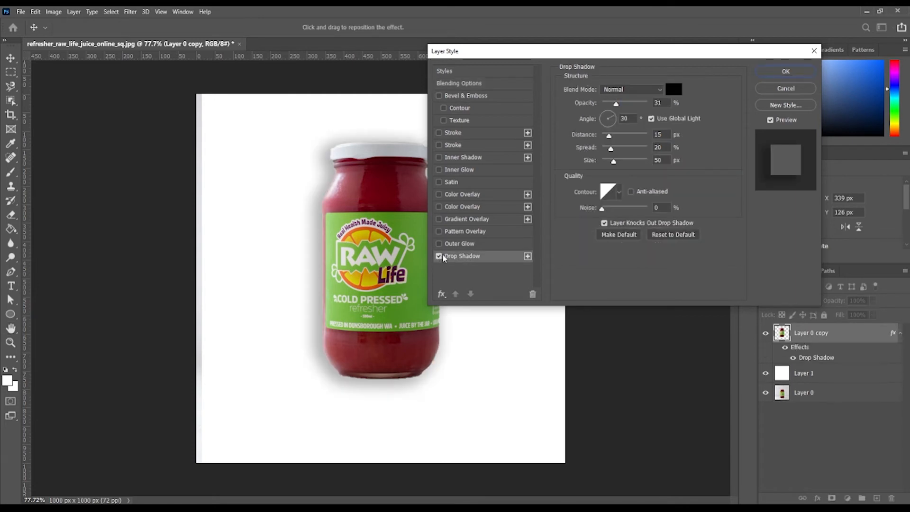
pyautogui.moveTo(621, 62); pyautogui.dragTo(616, 109)
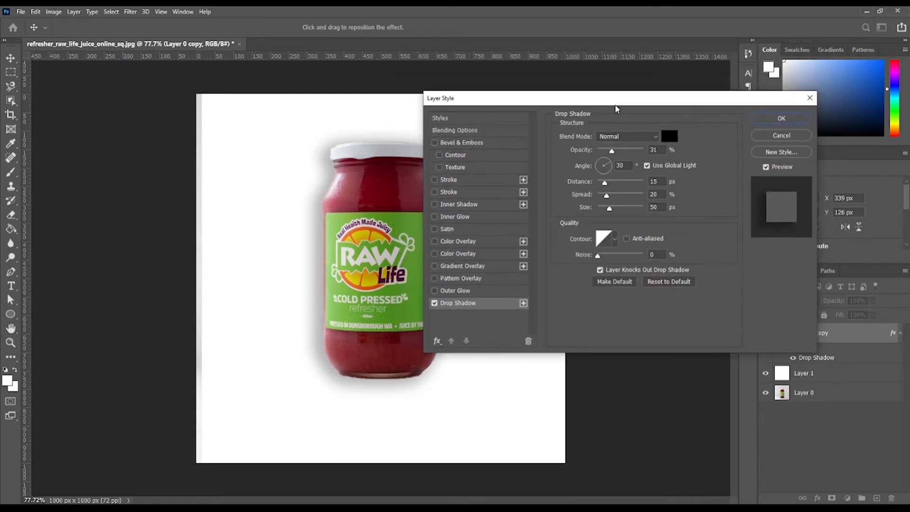
pyautogui.click(655, 137)
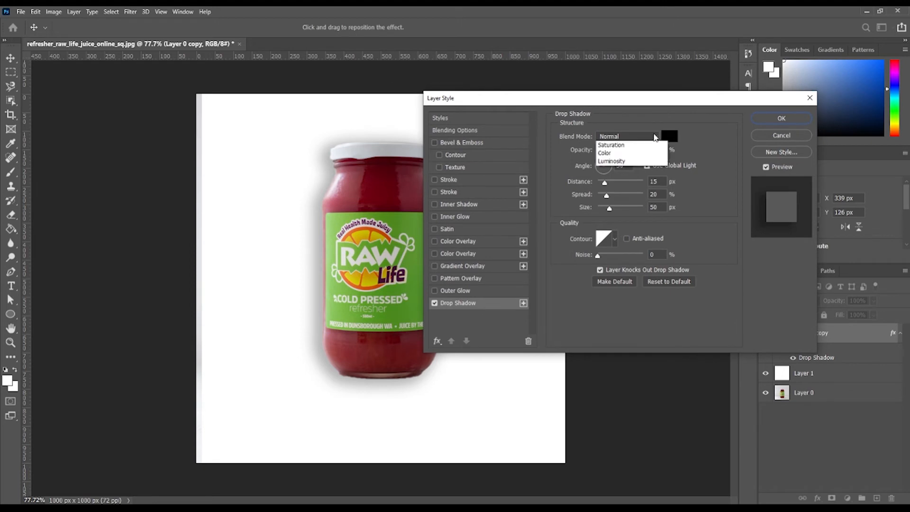
pyautogui.click(626, 146)
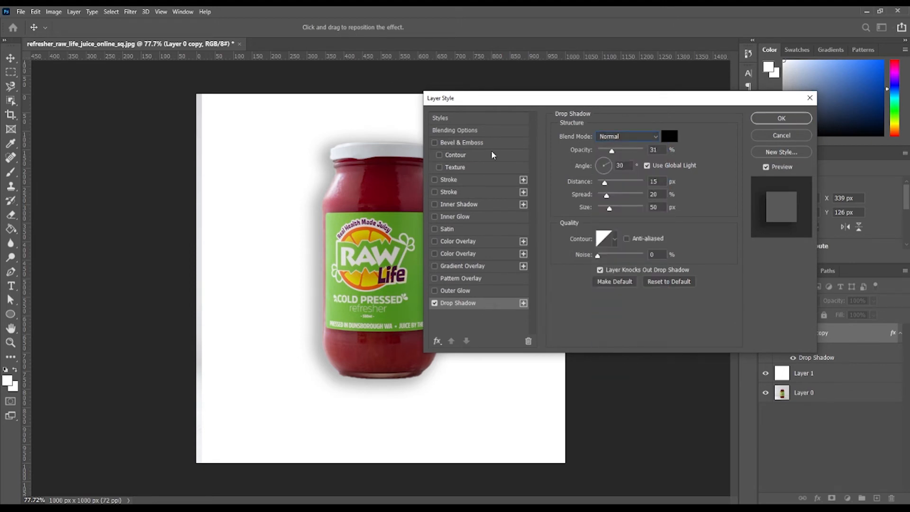
# Set the drop shadow's distance to 20 px.
pyautogui.moveTo(614, 102); pyautogui.dragTo(616, 69)
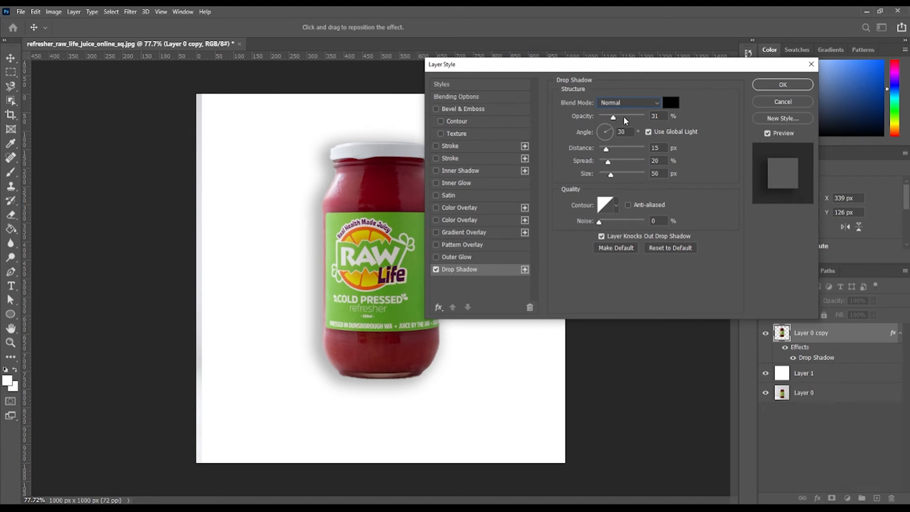
pyautogui.moveTo(612, 117)
pyautogui.mouseDown()
pyautogui.moveTo(624, 118)
pyautogui.moveTo(612, 120)
pyautogui.mouseUp()
pyautogui.moveTo(614, 119); pyautogui.dragTo(614, 118)
pyautogui.moveTo(661, 70); pyautogui.dragTo(659, 57)
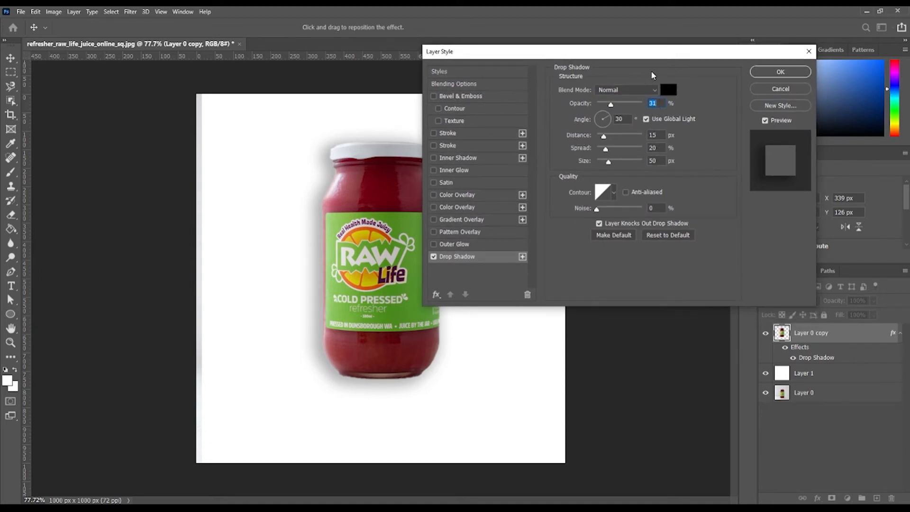
pyautogui.moveTo(648, 55); pyautogui.dragTo(636, 47)
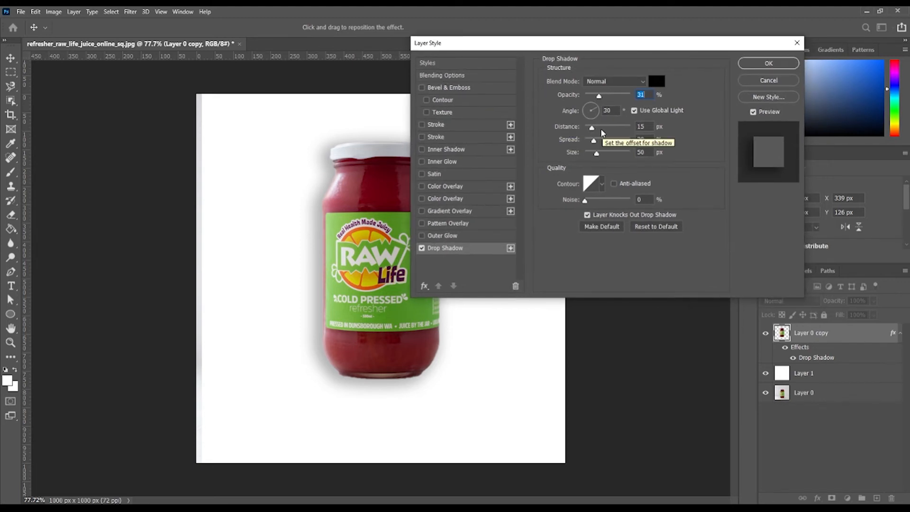
pyautogui.moveTo(591, 131)
pyautogui.mouseDown()
pyautogui.moveTo(603, 131)
pyautogui.moveTo(594, 131)
pyautogui.mouseUp()
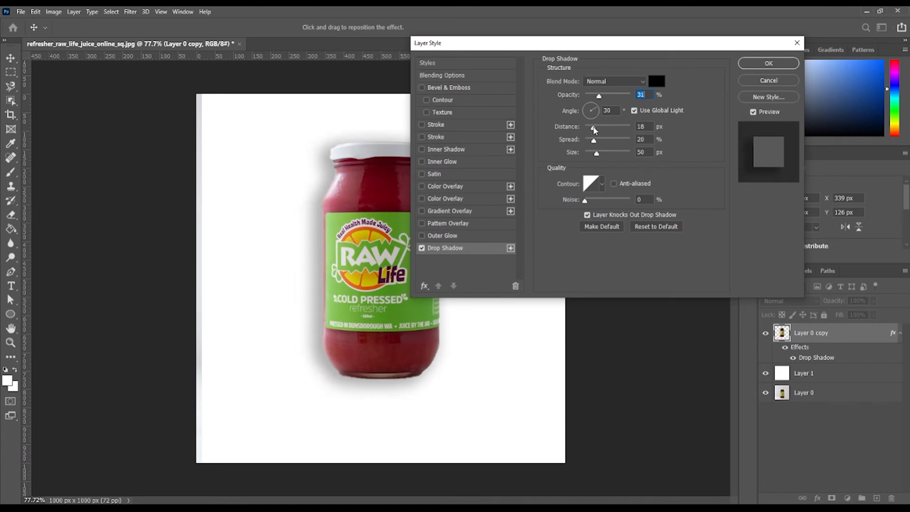
pyautogui.click(648, 126)
pyautogui.write('20')
# Try a different contour preset for the drop shadow and restore the linear contour.
pyautogui.click(602, 185)
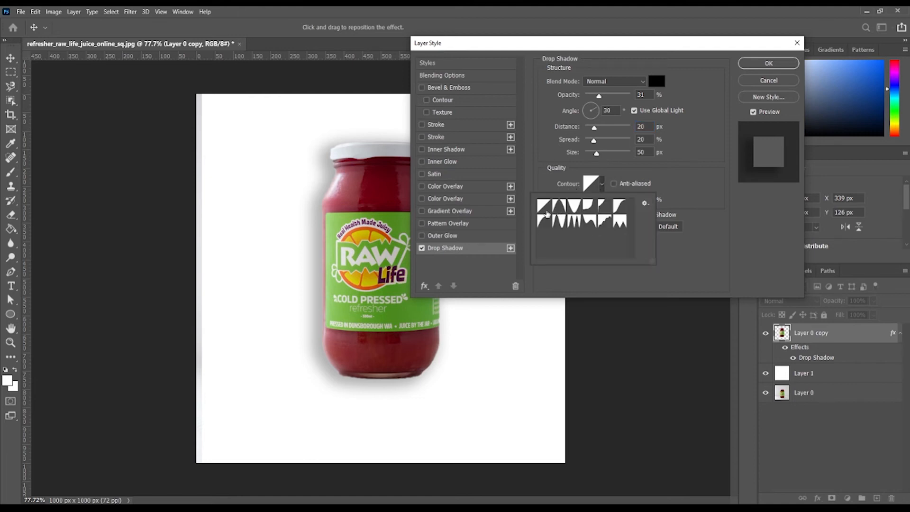
pyautogui.click(559, 210)
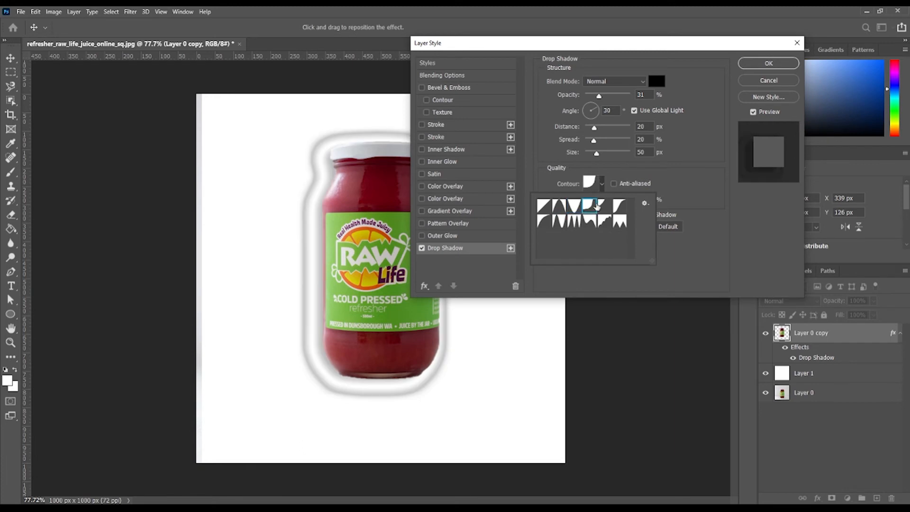
pyautogui.click(544, 206)
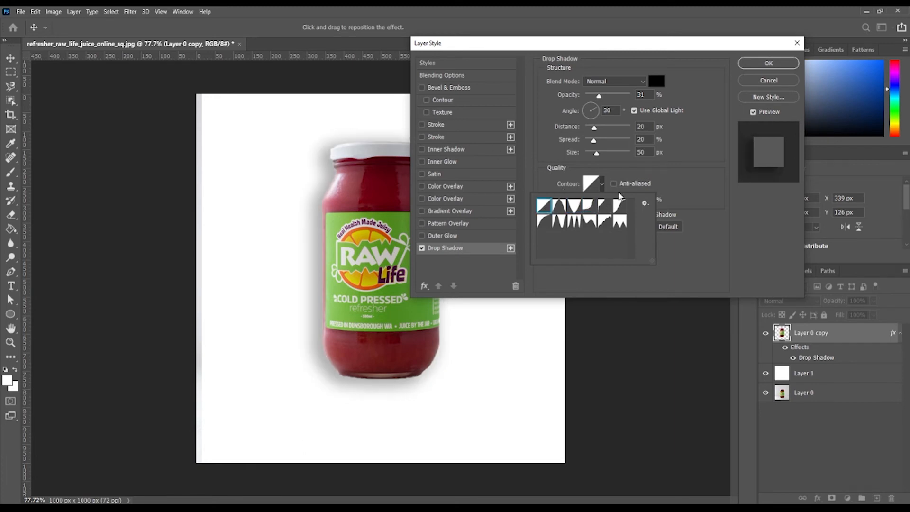
pyautogui.click(603, 185)
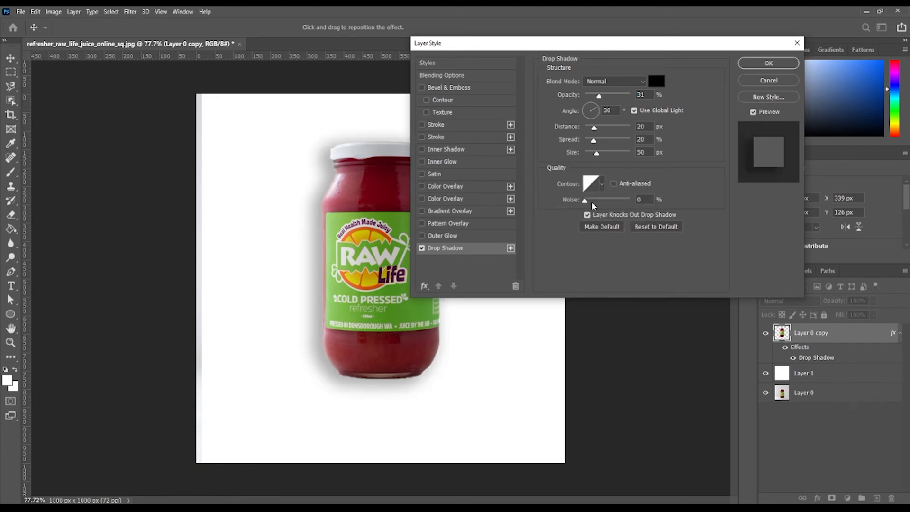
# Apply the drop shadow settings and convert the effect into its own separate layer.
pyautogui.moveTo(591, 49); pyautogui.dragTo(587, 99)
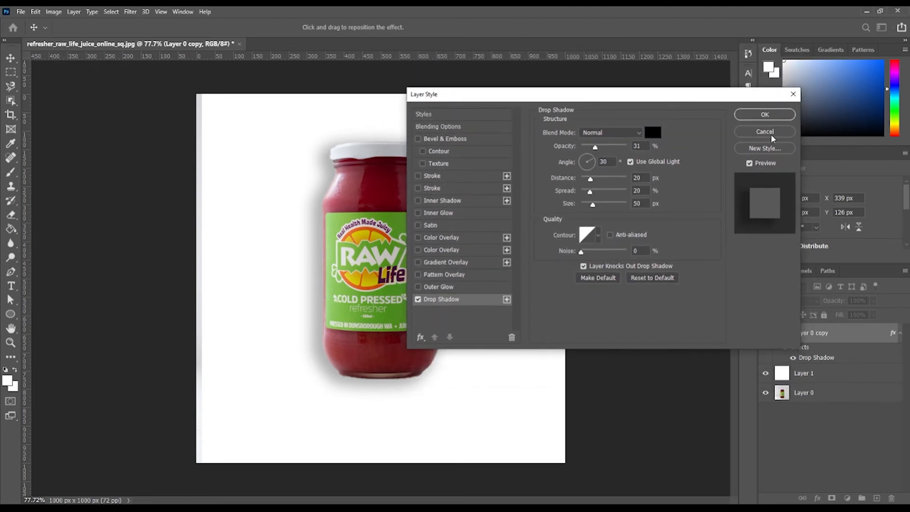
pyautogui.click(764, 115)
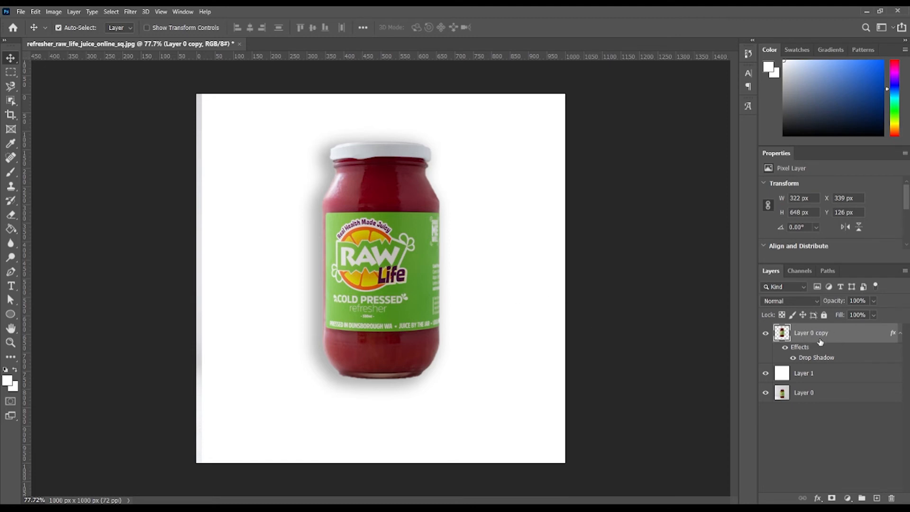
pyautogui.rightClick(899, 335)
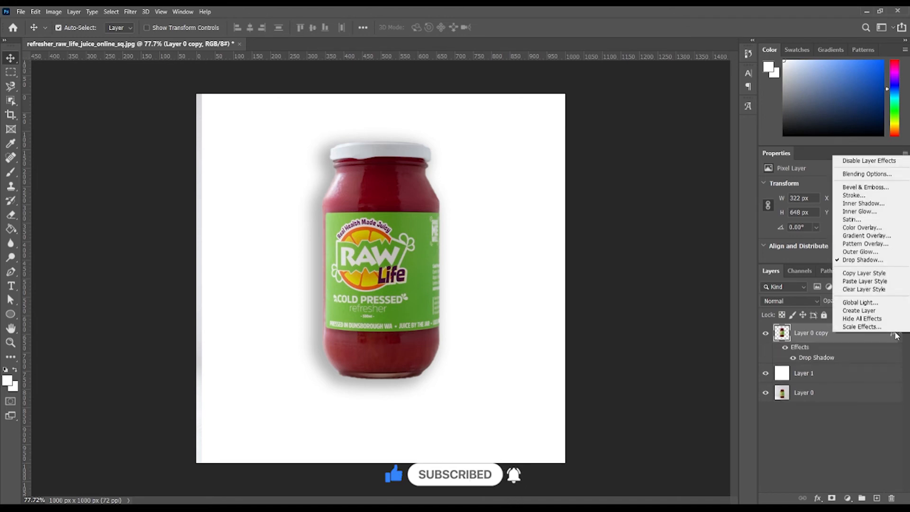
pyautogui.click(854, 310)
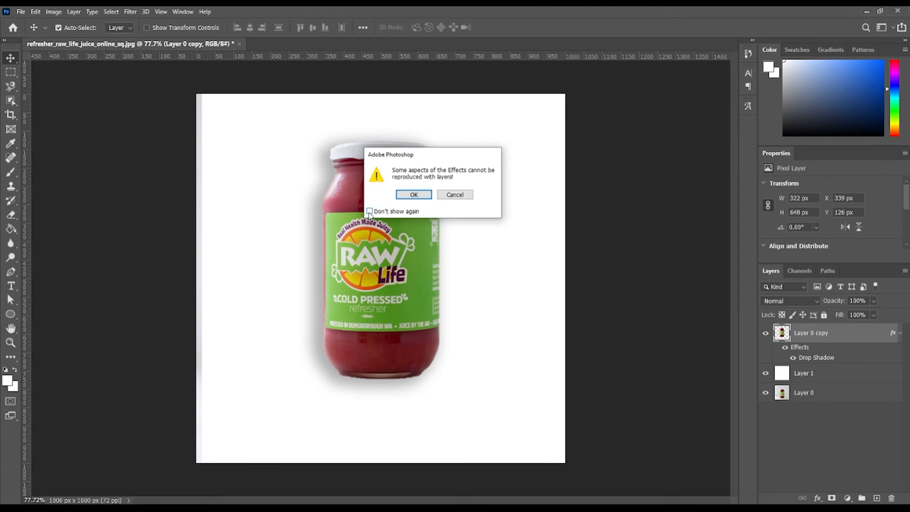
pyautogui.click(416, 194)
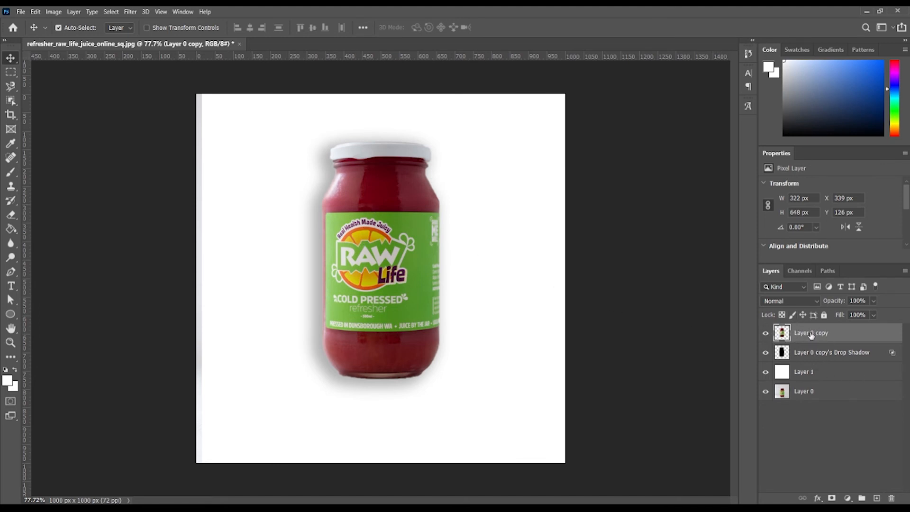
# Select the separated drop shadow layer and move it out to the jar's left side, at about X 51 px, Y 58 px.
pyautogui.click(806, 354)
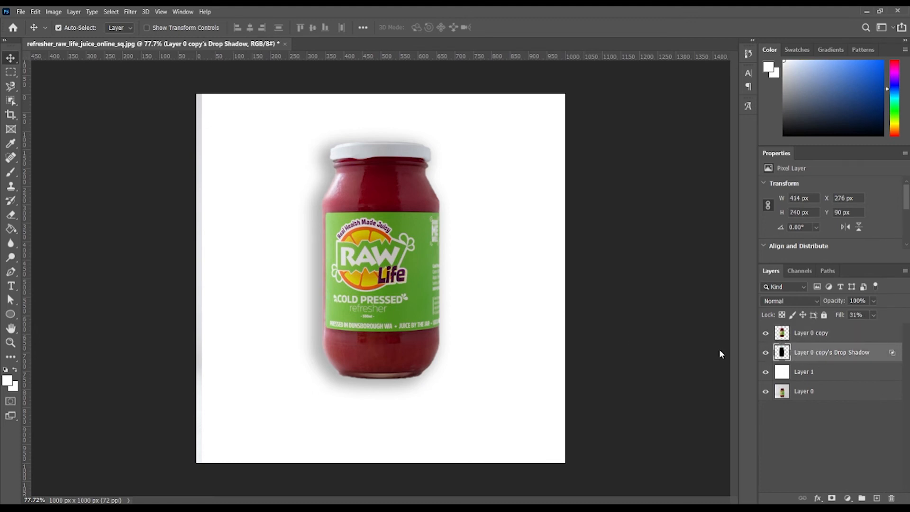
pyautogui.moveTo(317, 230); pyautogui.dragTo(205, 217)
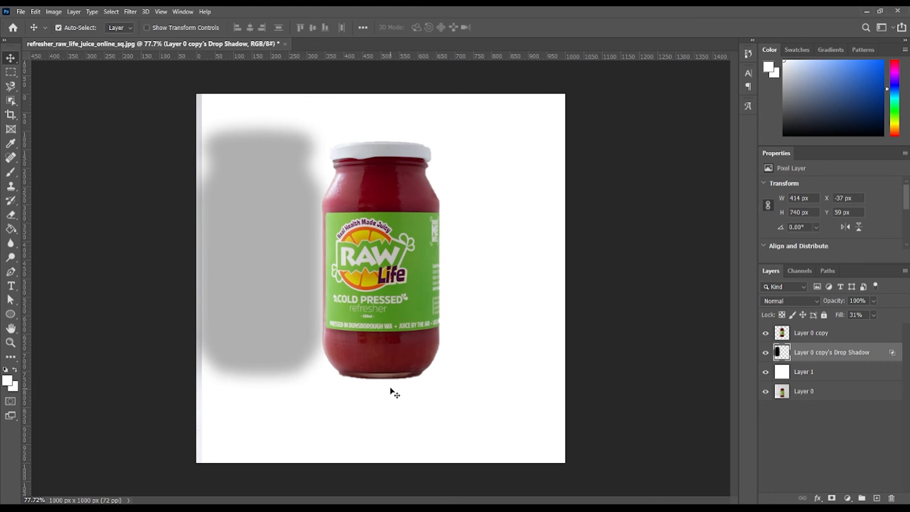
pyautogui.moveTo(264, 228); pyautogui.dragTo(298, 229)
pyautogui.rightClick(298, 229)
pyautogui.click(280, 219)
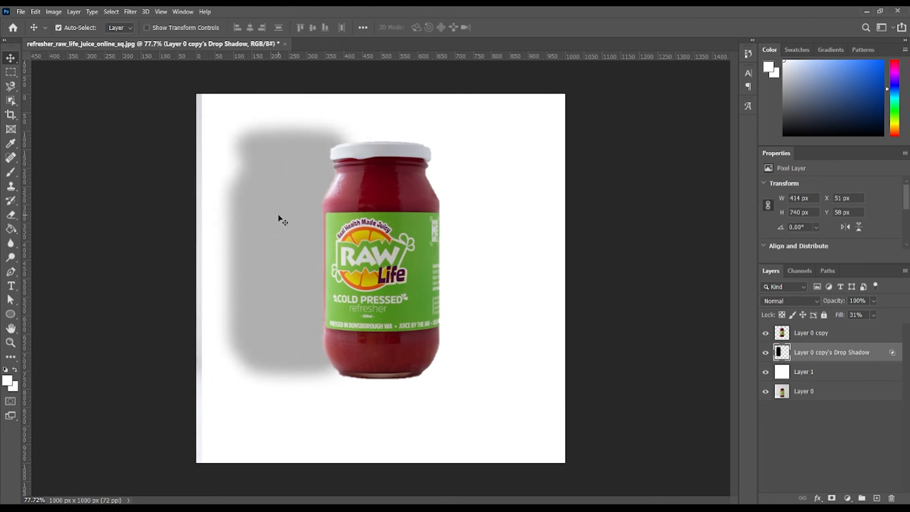
# Free-transform the shadow layer, rotating it 180° and flipping it horizontally.
pyautogui.hotkey('ctrl', 't')
pyautogui.rightClick(279, 219)
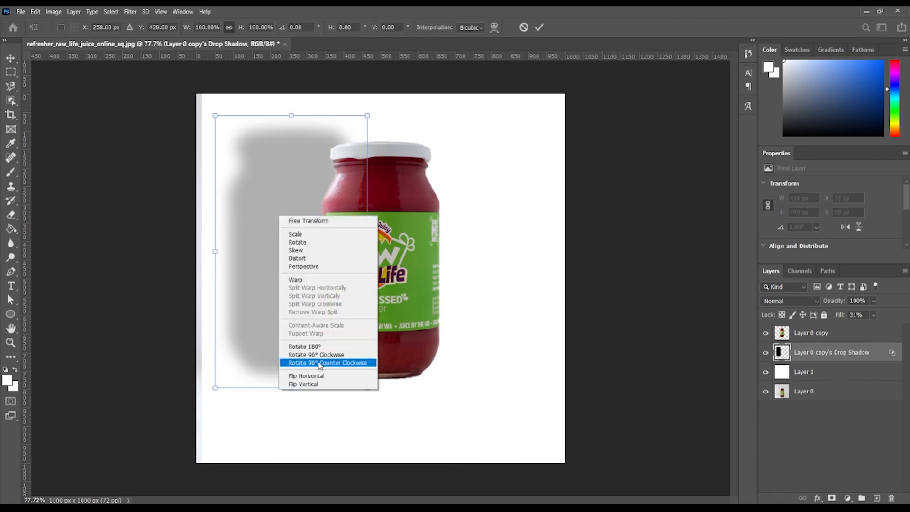
pyautogui.click(315, 347)
pyautogui.moveTo(298, 228); pyautogui.dragTo(277, 241)
pyautogui.rightClick(288, 253)
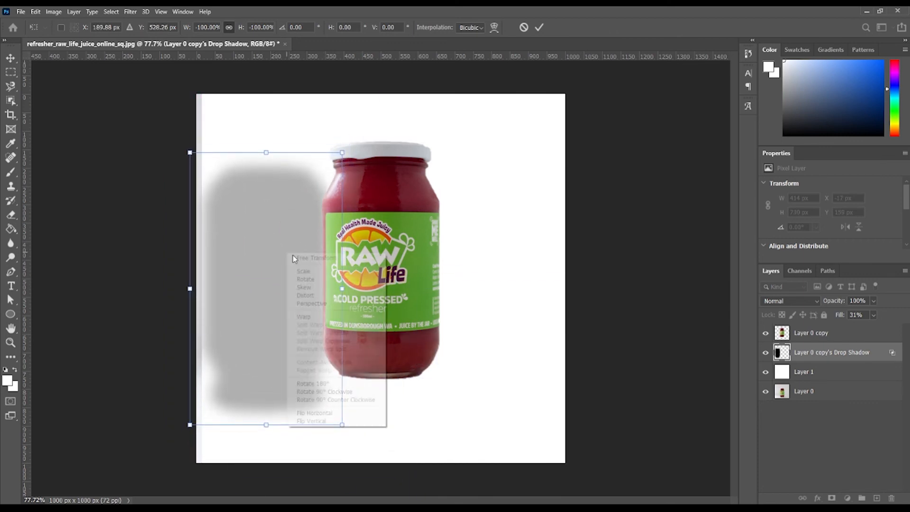
pyautogui.click(324, 414)
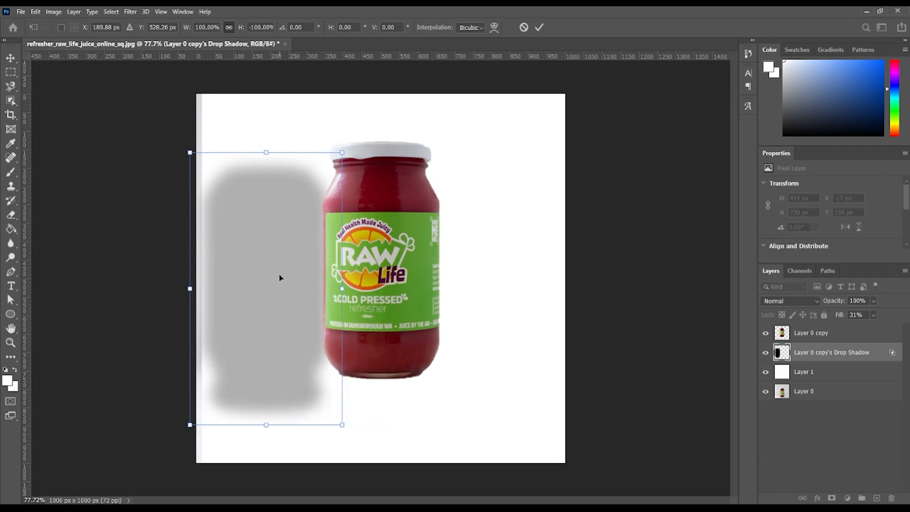
# Rotate the flipped shadow to about -8.09° and position it directly beneath the jar's base.
pyautogui.moveTo(268, 236); pyautogui.dragTo(356, 195)
pyautogui.moveTo(351, 450); pyautogui.dragTo(377, 426)
pyautogui.moveTo(353, 258); pyautogui.dragTo(412, 470)
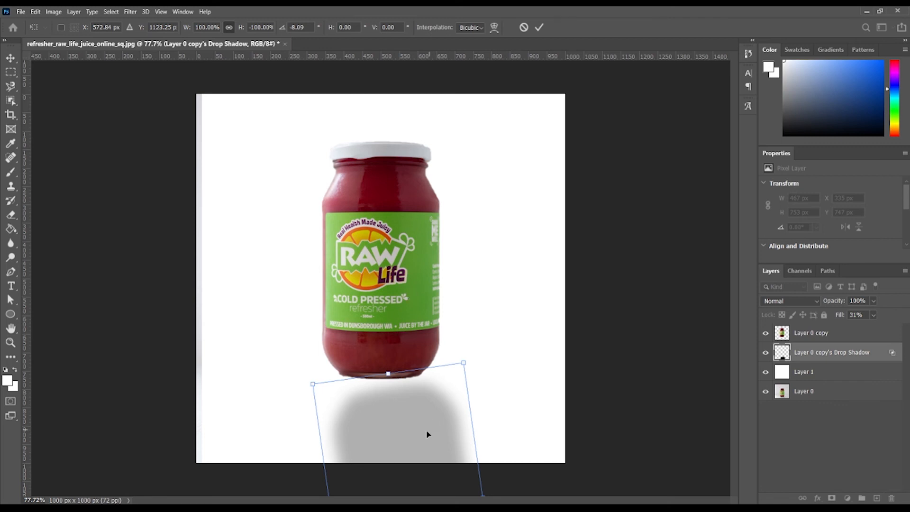
pyautogui.moveTo(412, 434); pyautogui.dragTo(410, 434)
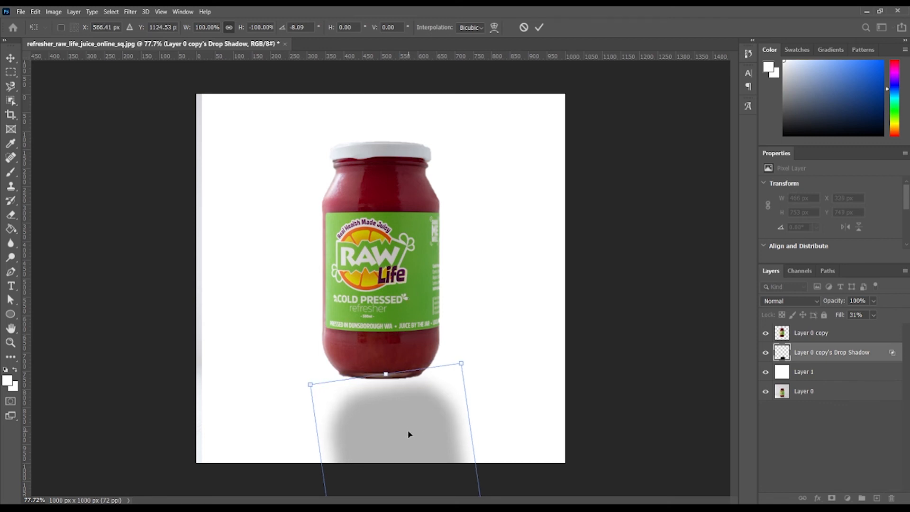
pyautogui.moveTo(409, 434); pyautogui.dragTo(403, 431)
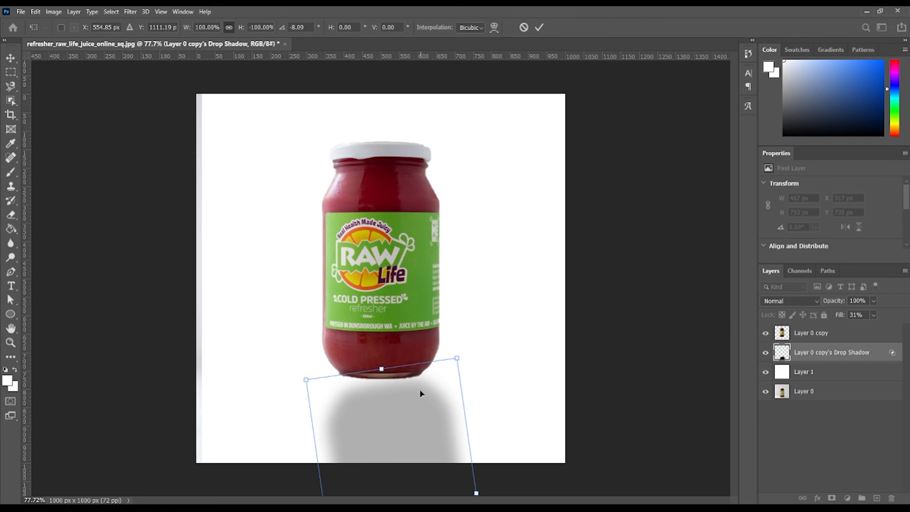
pyautogui.moveTo(415, 430); pyautogui.dragTo(414, 431)
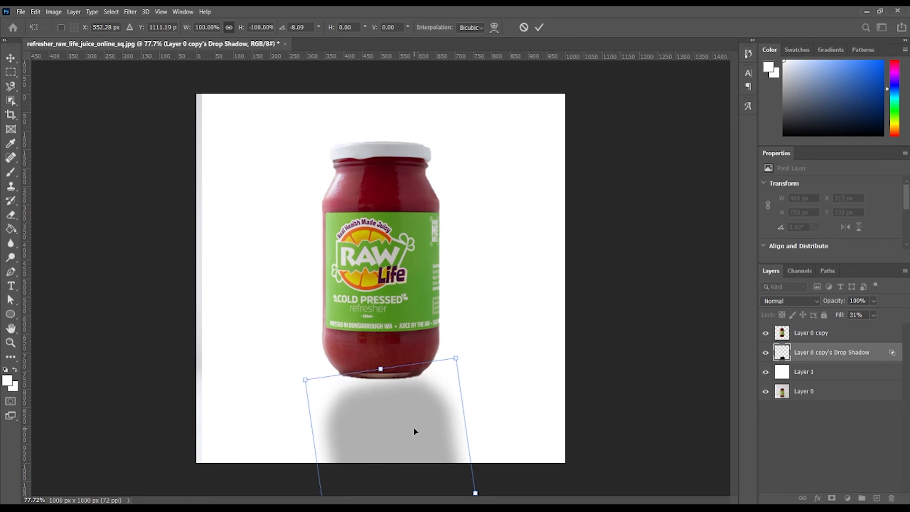
pyautogui.moveTo(414, 423); pyautogui.dragTo(398, 427)
# Warp the shadow by raising its upper-left corner so the upper edge curves under the jar's base, and apply the transform.
pyautogui.scroll(4, 422, 421)
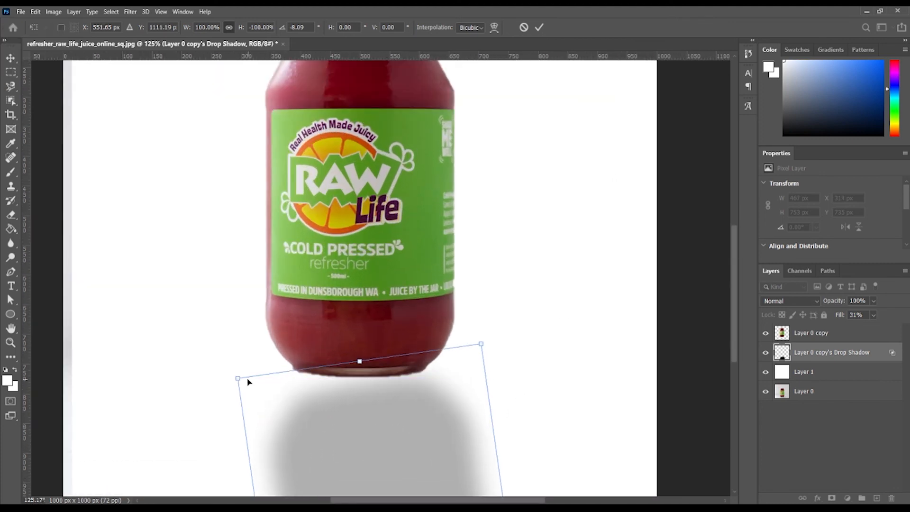
pyautogui.rightClick(295, 396)
pyautogui.click(307, 286)
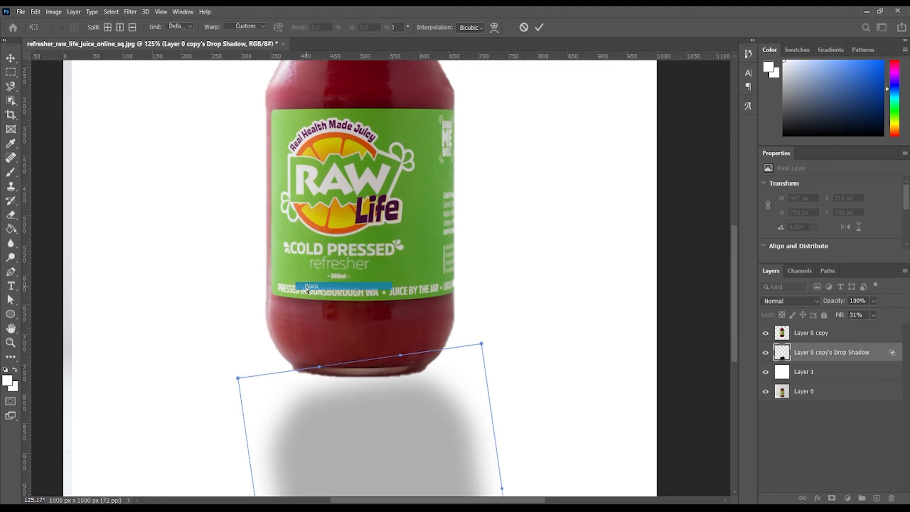
pyautogui.moveTo(237, 380); pyautogui.dragTo(240, 337)
pyautogui.moveTo(479, 347); pyautogui.dragTo(480, 345)
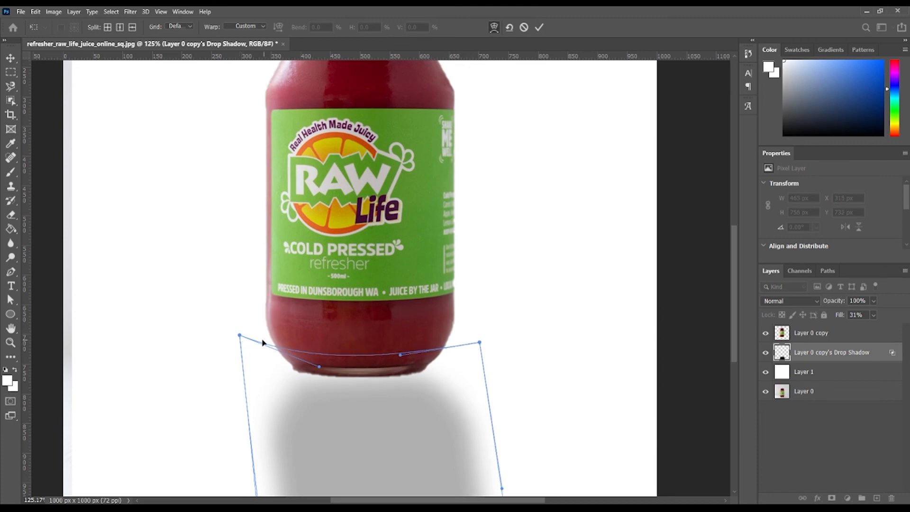
pyautogui.moveTo(240, 335); pyautogui.dragTo(239, 333)
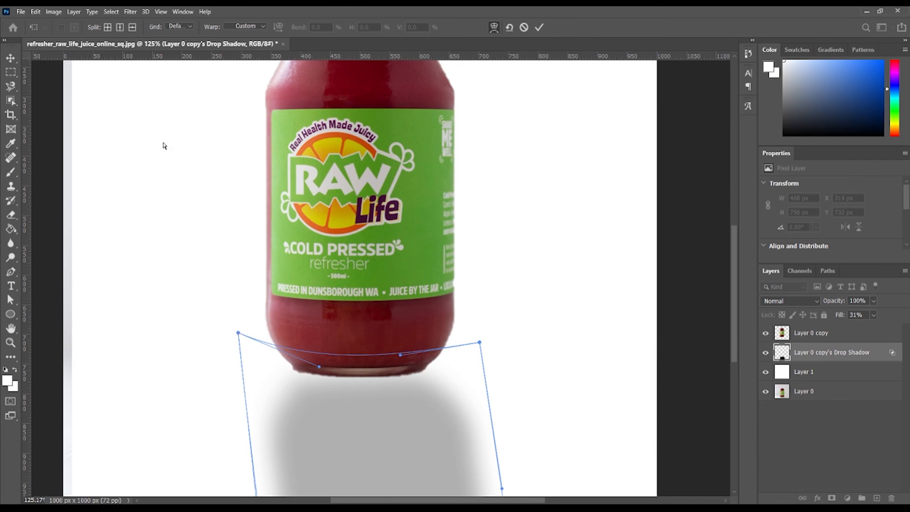
pyautogui.click(9, 62)
# Shift the warped shadow slightly left and down beneath the jar, to about X 301 px, Y 744 px.
pyautogui.scroll(-5, 140, 163)
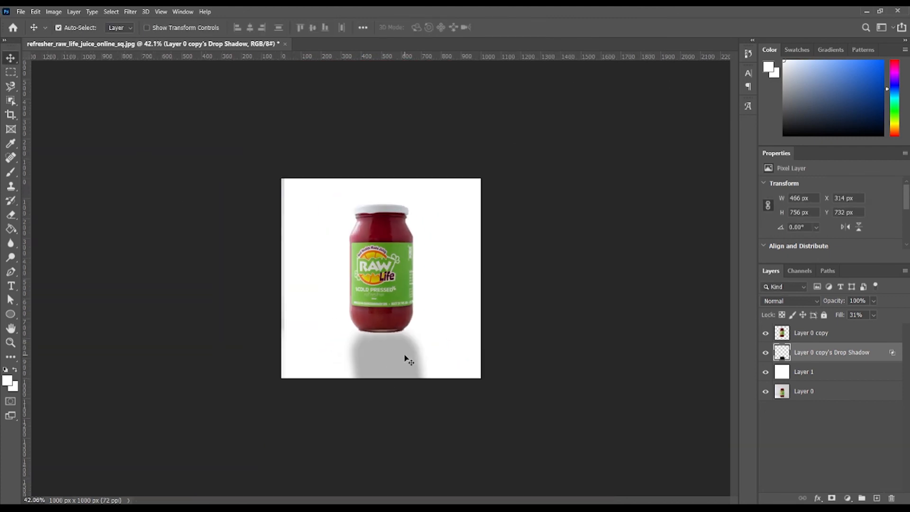
pyautogui.click(873, 301)
pyautogui.moveTo(385, 364); pyautogui.dragTo(386, 361)
pyautogui.scroll(5, 407, 361)
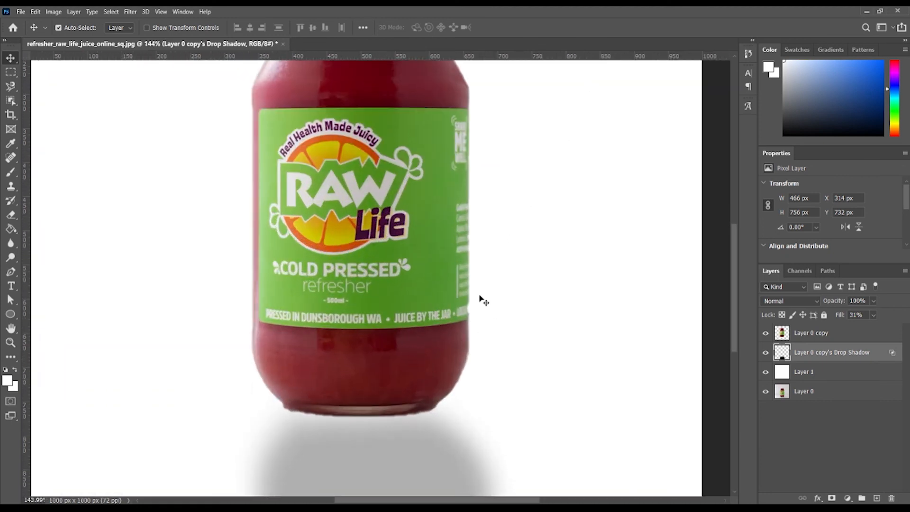
pyautogui.scroll(-4, 352, 375)
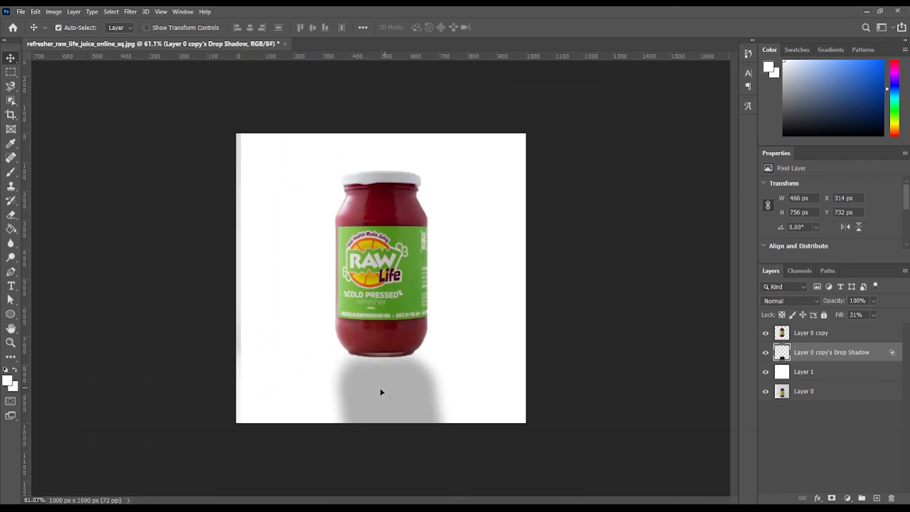
pyautogui.moveTo(379, 392)
pyautogui.mouseDown()
pyautogui.moveTo(371, 394)
pyautogui.moveTo(381, 393)
pyautogui.mouseUp()
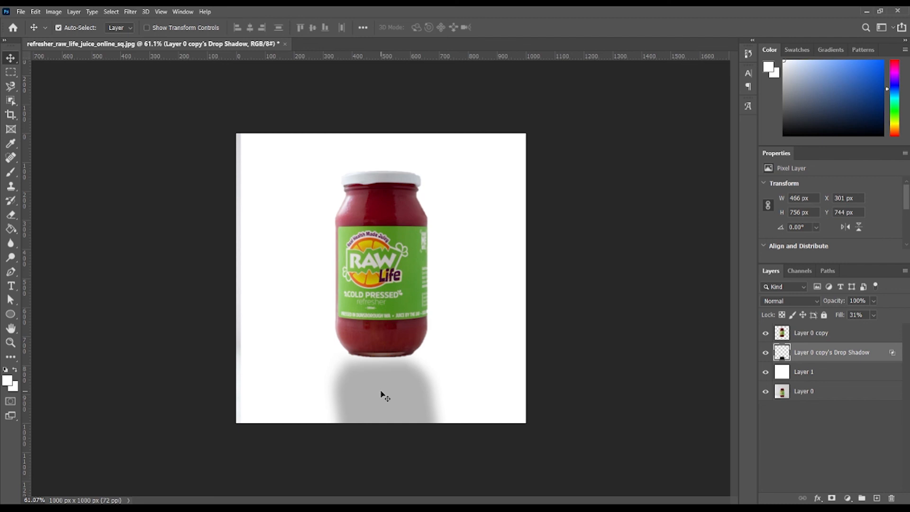